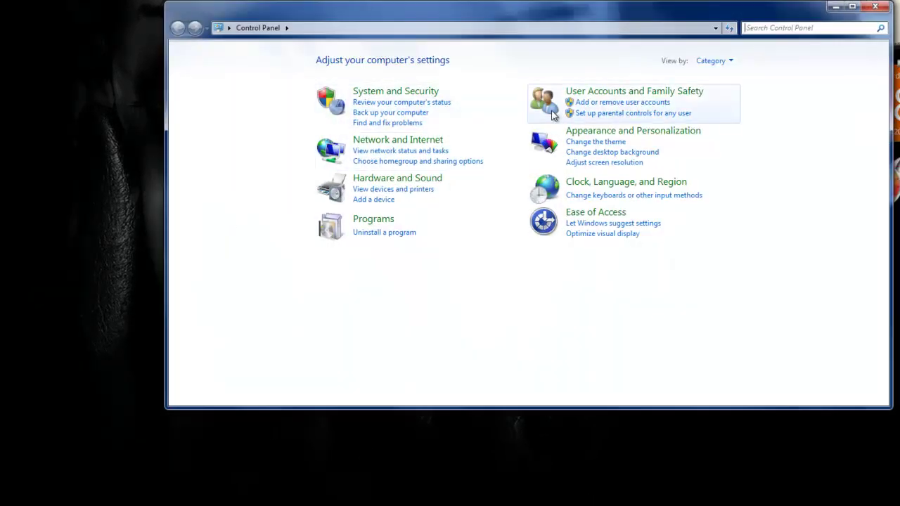
# Step: Open System and Security to review the computer's basic specs, then close the window
pyautogui.click(391, 93)
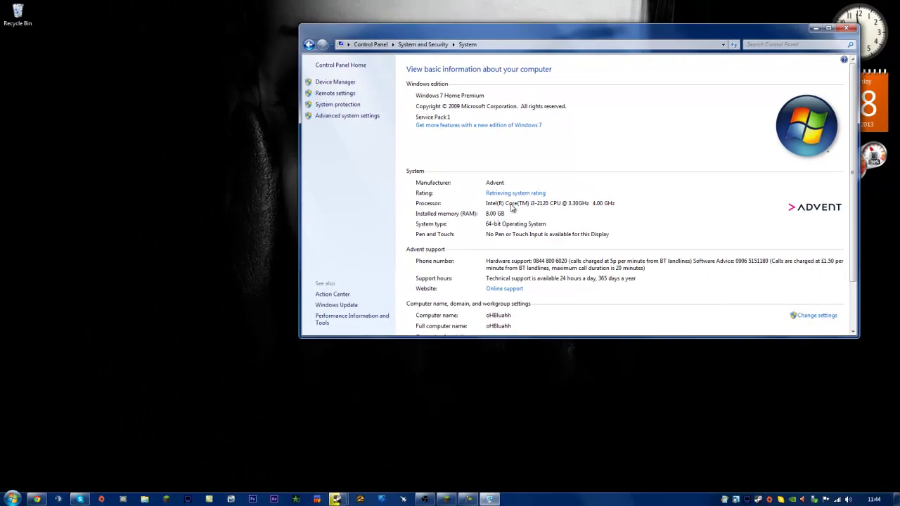
pyautogui.click(842, 29)
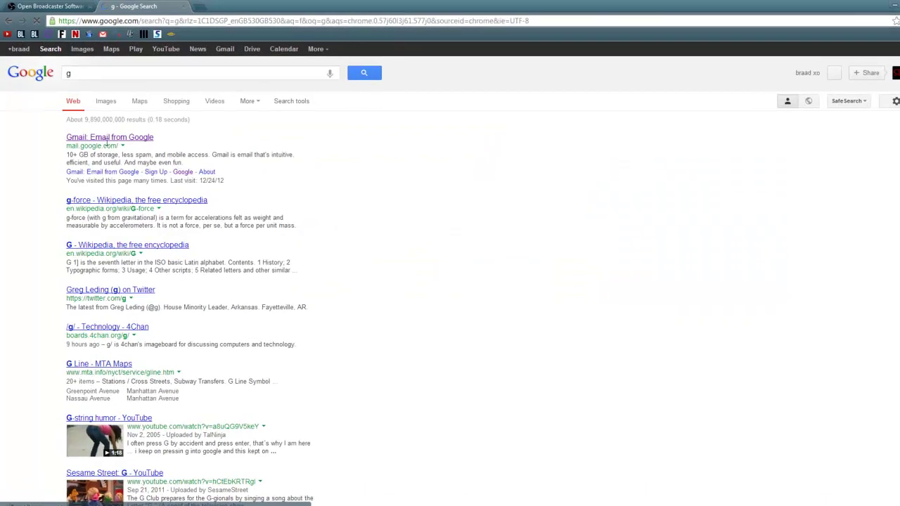
# Step: Replace the old Google query with a search for 'geforce 440'
pyautogui.click(151, 109)
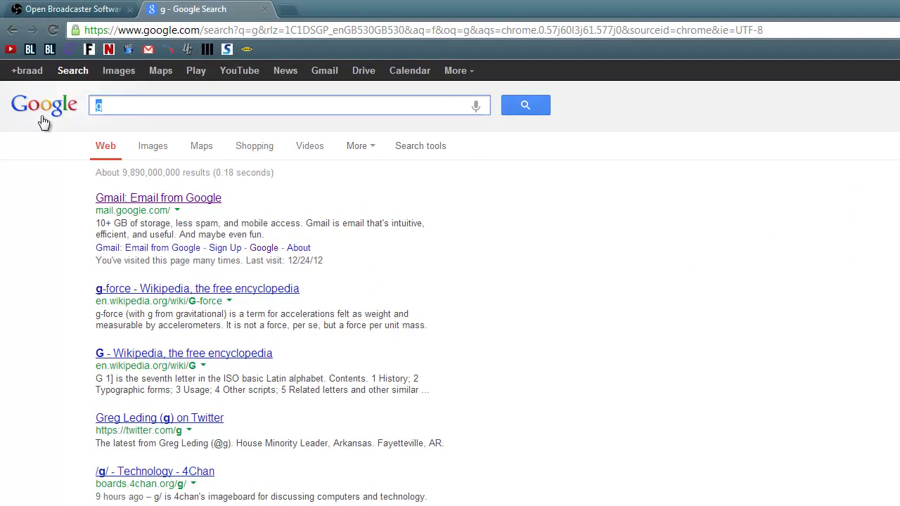
pyautogui.write('geforcece')
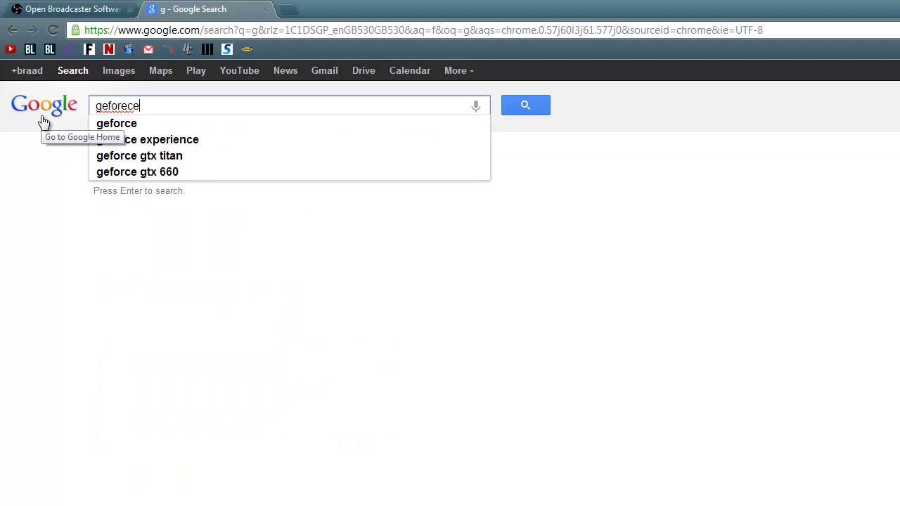
pyautogui.press('BackSpace')
pyautogui.press('BackSpace')
pyautogui.press('BackSpace')
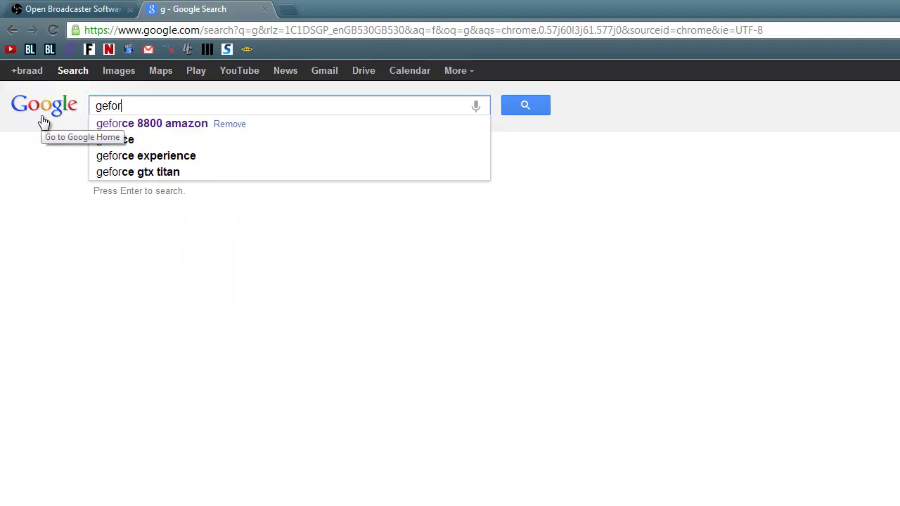
pyautogui.write('ce')
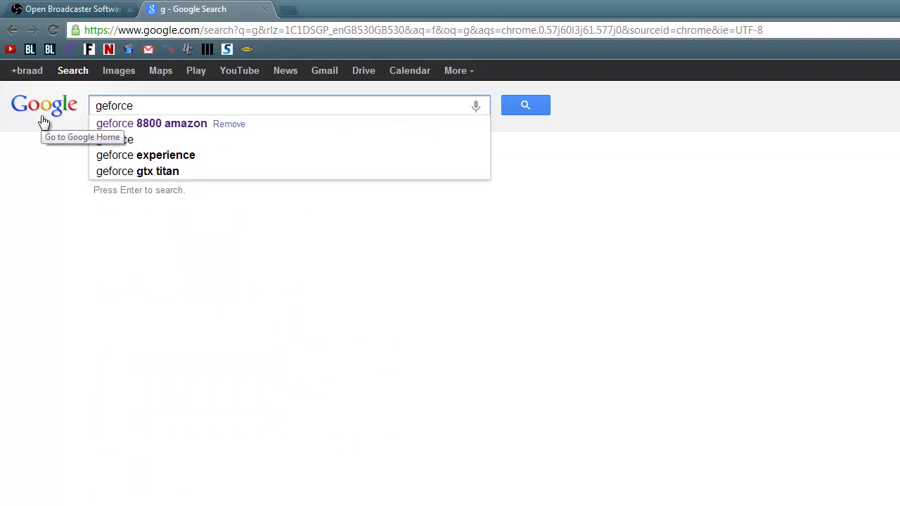
pyautogui.write(' 440')
pyautogui.press('Return')
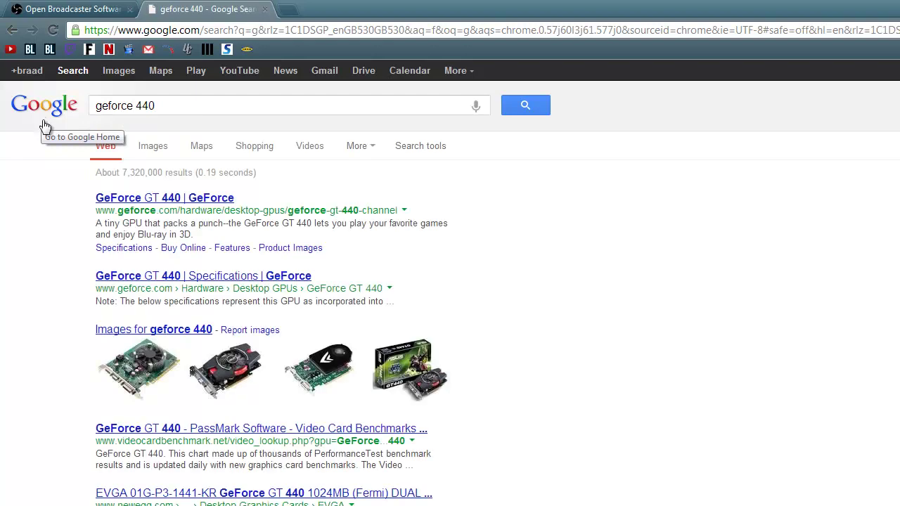
# Step: Search 'geforce 440 amazon', view the EVGA GeForce GT 440 listing, then return to results
pyautogui.click(232, 106)
pyautogui.write('m')
pyautogui.press('BackSpace')
pyautogui.write('aa')
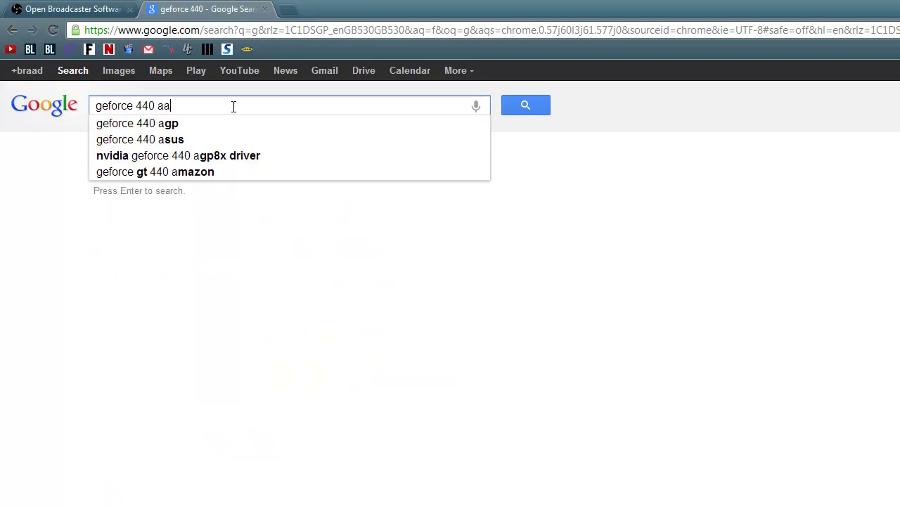
pyautogui.press('BackSpace')
pyautogui.write('mazon')
pyautogui.press('Return')
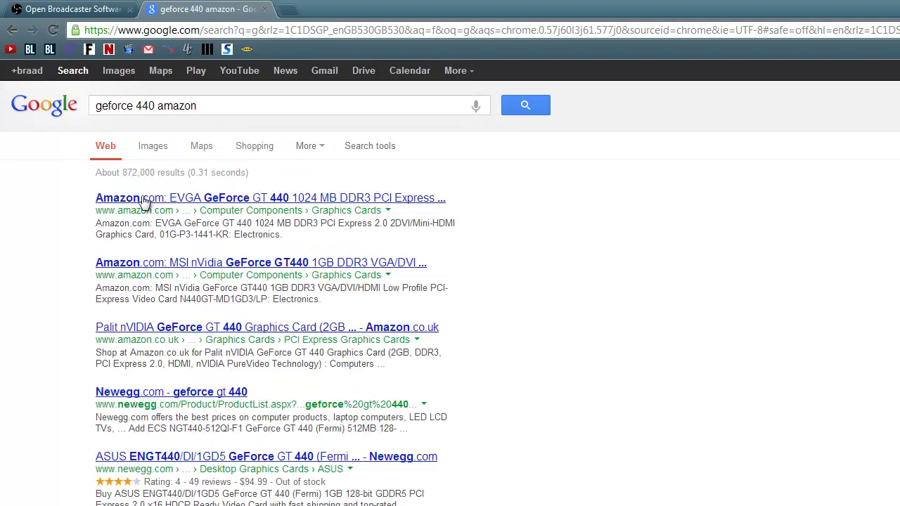
pyautogui.click(169, 201)
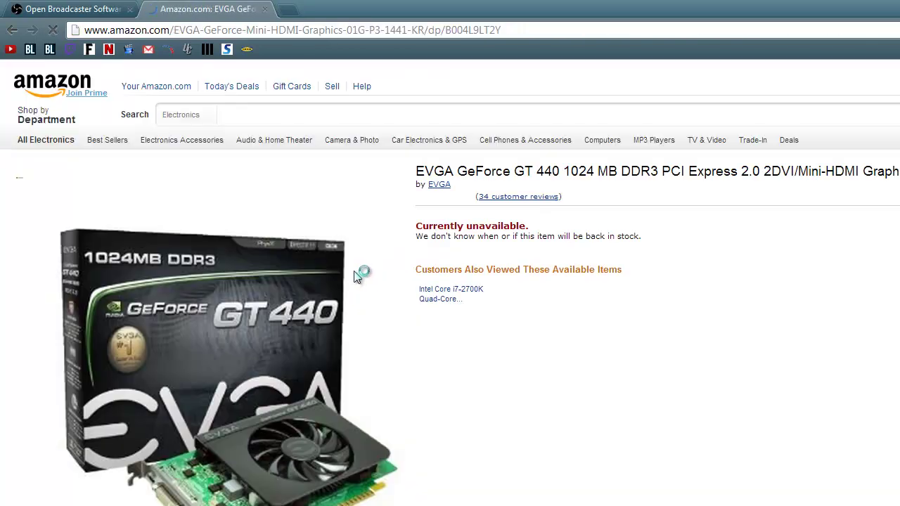
pyautogui.hotkey('alt', 'Left')
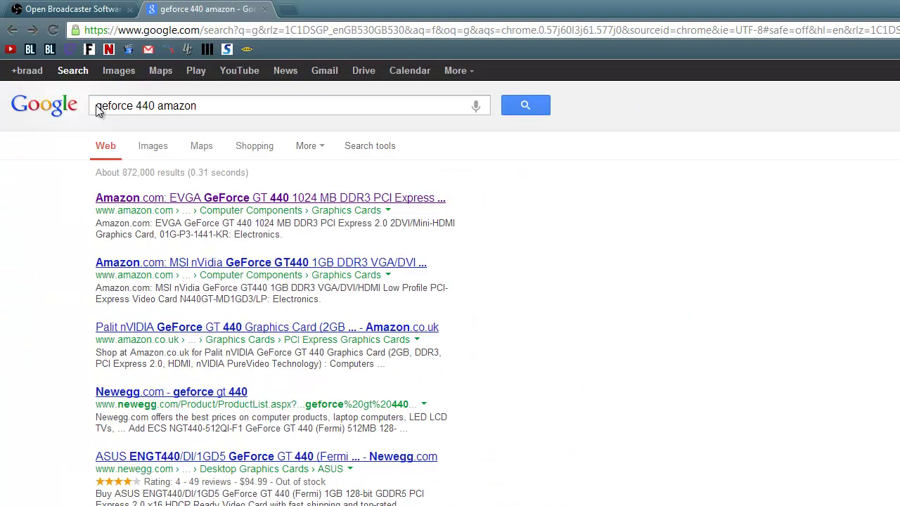
# Step: Add 'asuse' to the query and open the ASUS GeForce GT 440 Amazon result
pyautogui.click(97, 105)
pyautogui.write('asuse')
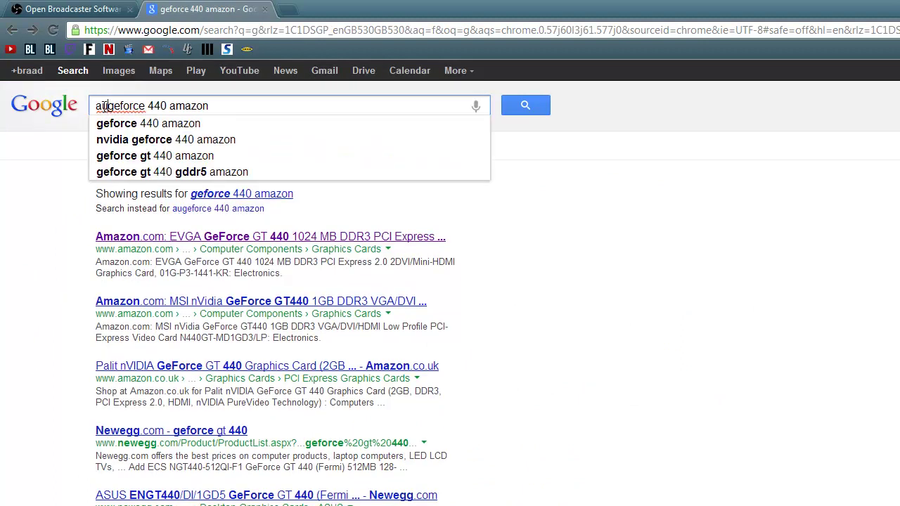
pyautogui.press('Return')
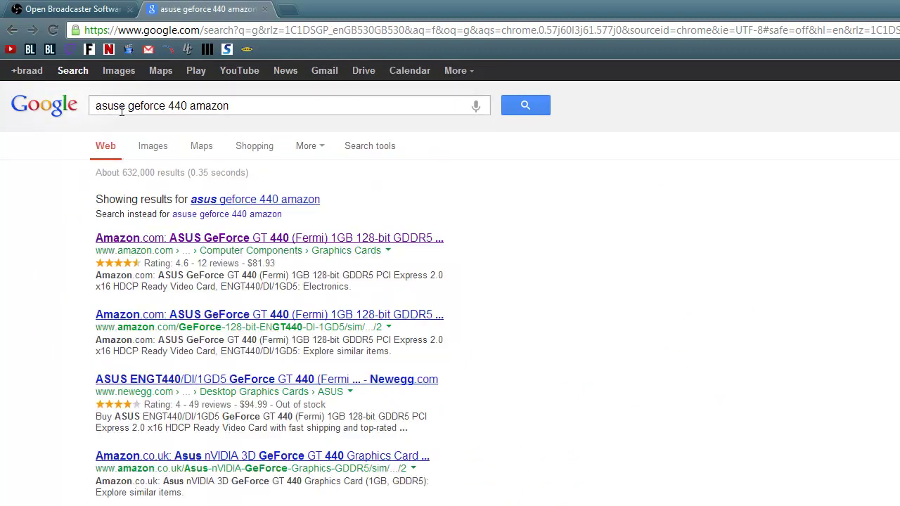
pyautogui.click(242, 240)
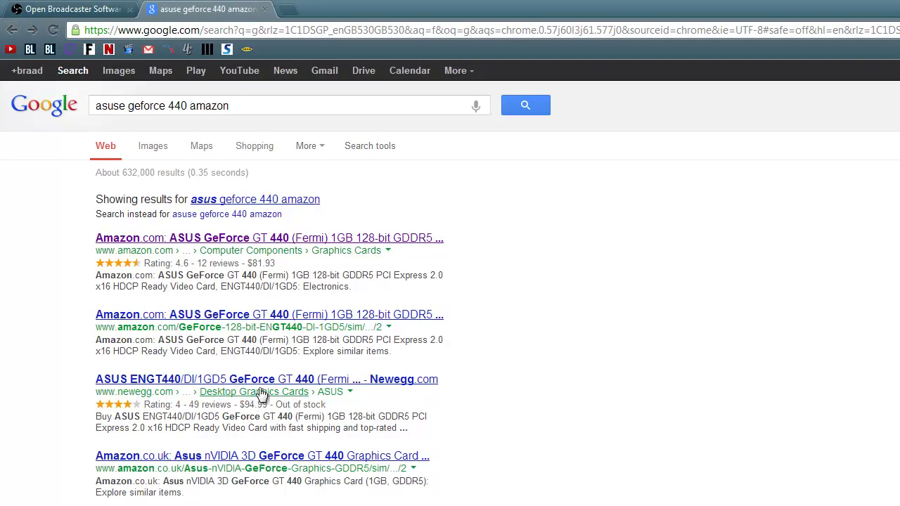
# Step: Check the Amazon.co.uk Asus GT 440 listing's £77.15 price, then close the Amazon tab
pyautogui.click(346, 458)
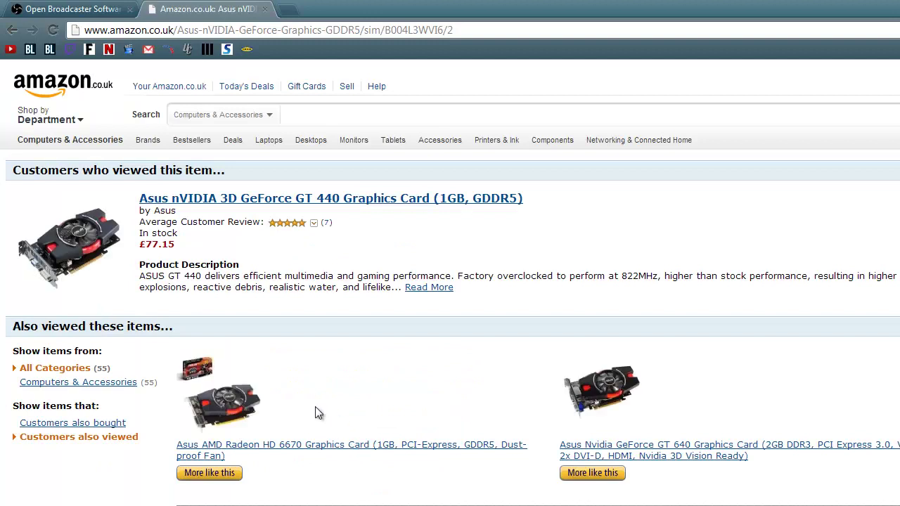
pyautogui.moveTo(146, 244); pyautogui.dragTo(140, 242)
pyautogui.click(173, 246)
pyautogui.doubleClick(169, 245)
pyautogui.click(243, 252)
pyautogui.middleClick(246, 8)
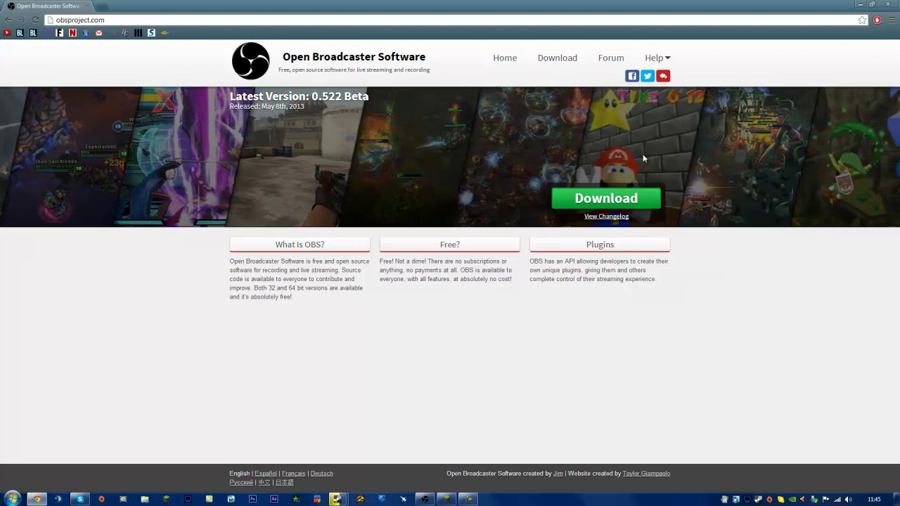
# Step: Dismiss the installer download warning, close the SourceForge download tab, and close Chrome
pyautogui.click(80, 499)
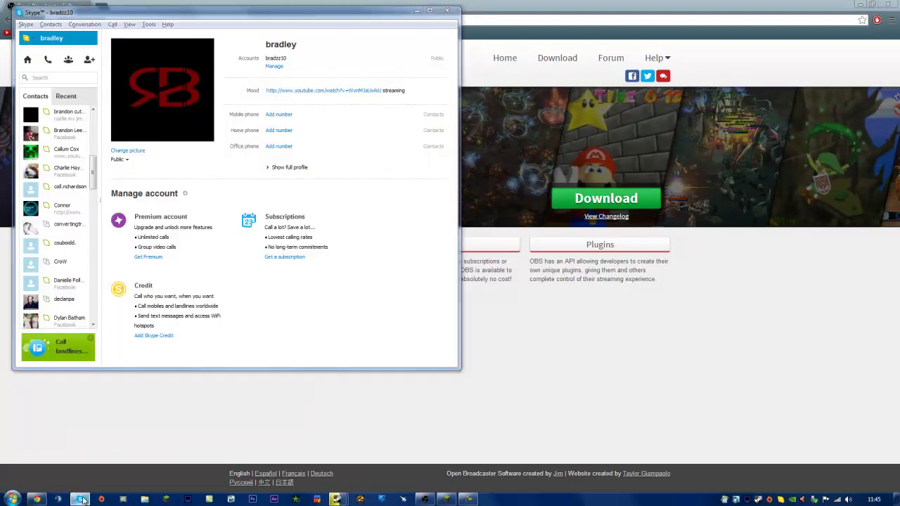
pyautogui.click(79, 499)
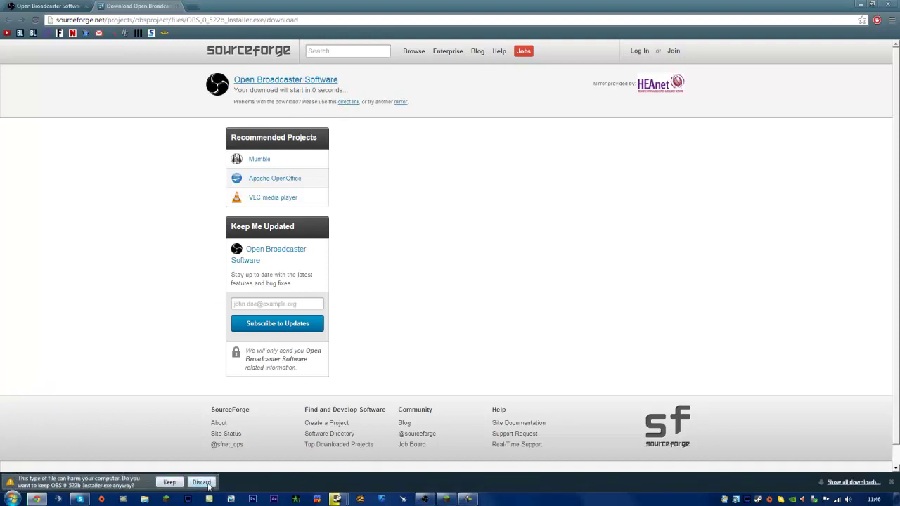
pyautogui.click(202, 482)
pyautogui.click(173, 6)
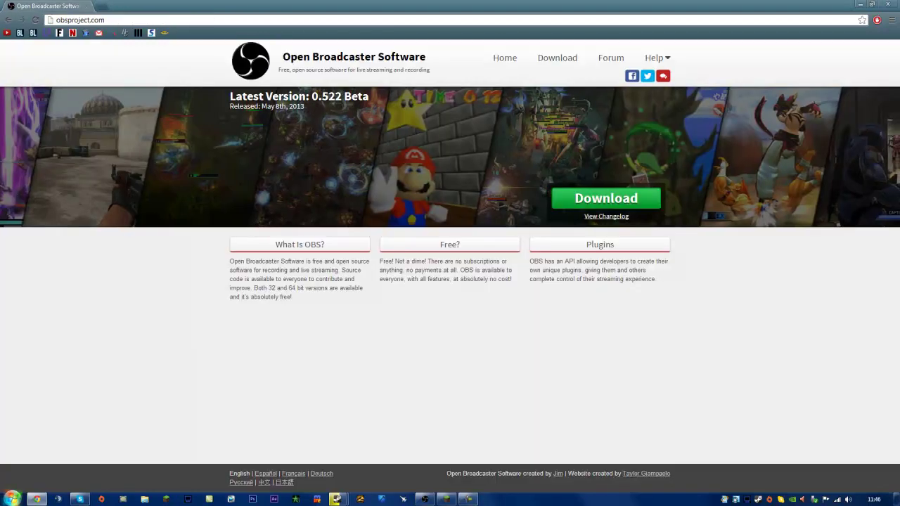
pyautogui.click(884, 4)
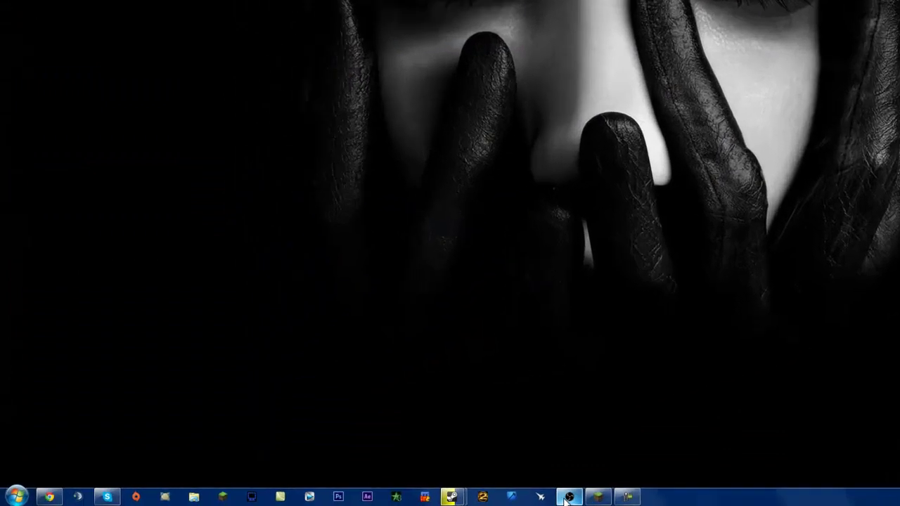
# Step: Launch OBS v0.522b by searching 'obs' in the Start menu, then move and enlarge its window
pyautogui.press('super')
pyautogui.press('super')
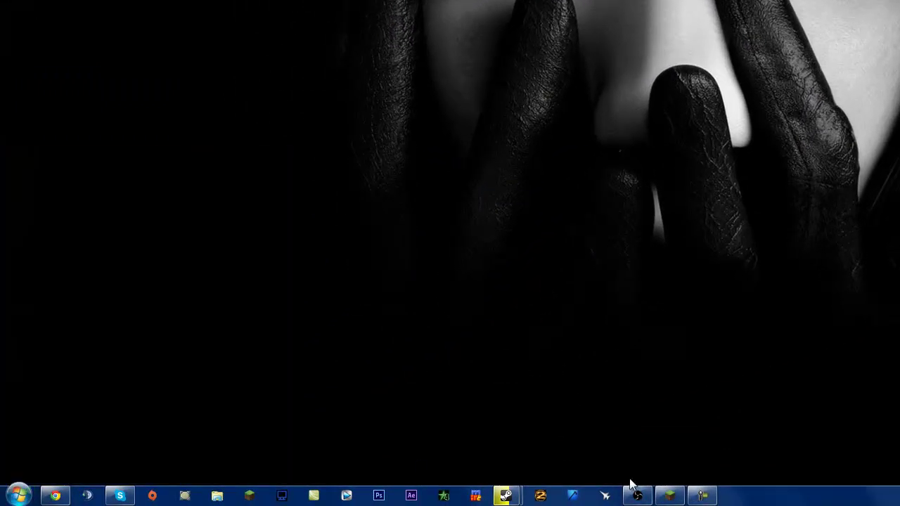
pyautogui.click(636, 498)
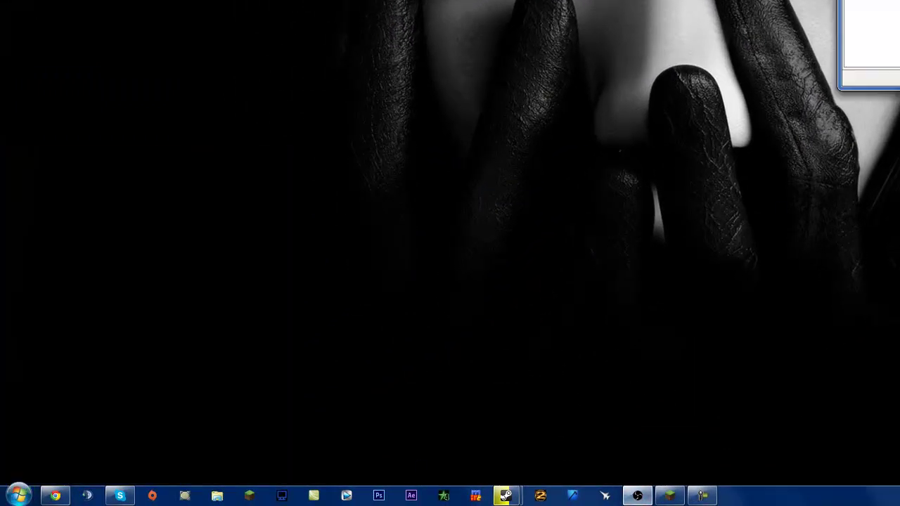
pyautogui.click(17, 497)
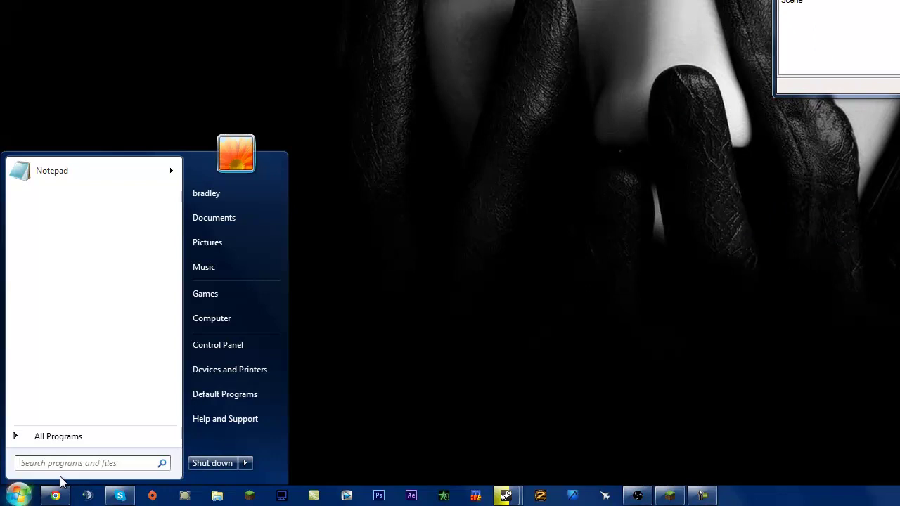
pyautogui.write('obs')
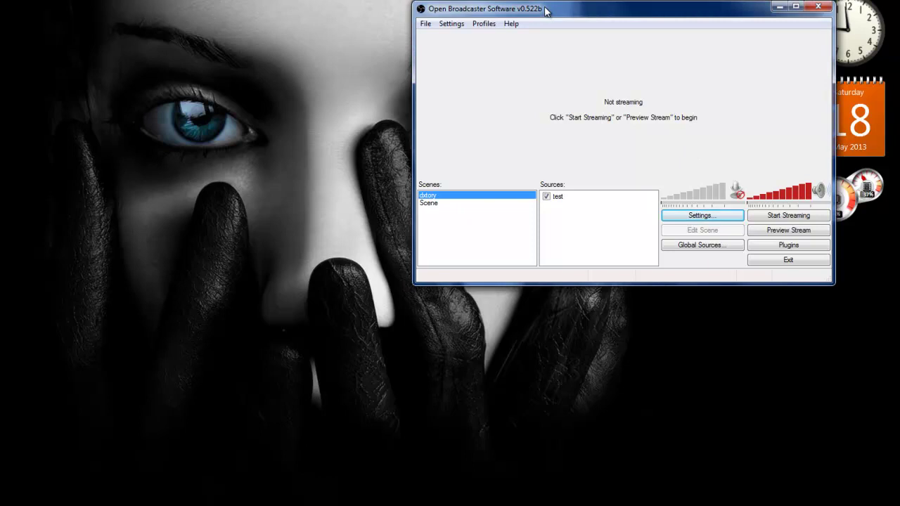
pyautogui.moveTo(546, 9); pyautogui.dragTo(515, 85)
pyautogui.moveTo(381, 368); pyautogui.dragTo(511, 461)
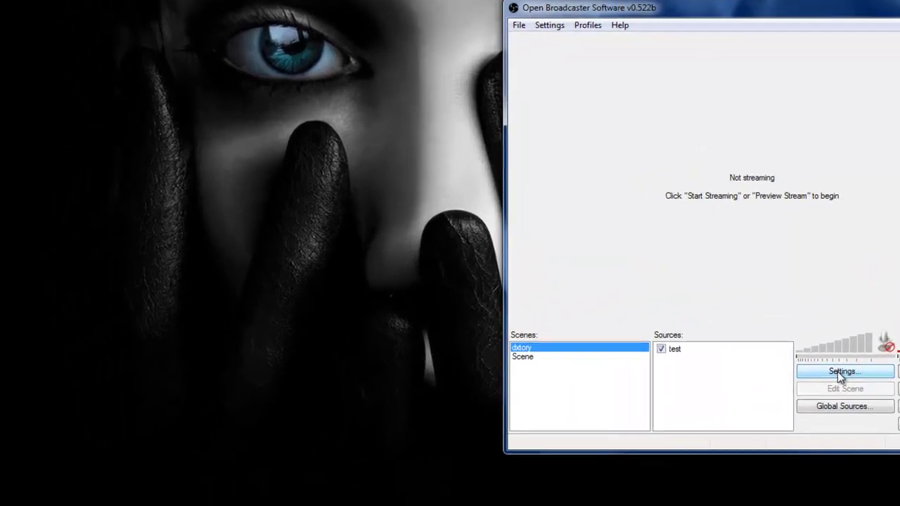
# Step: Review OBS General settings, keeping English as the language and the current profile name
pyautogui.click(668, 395)
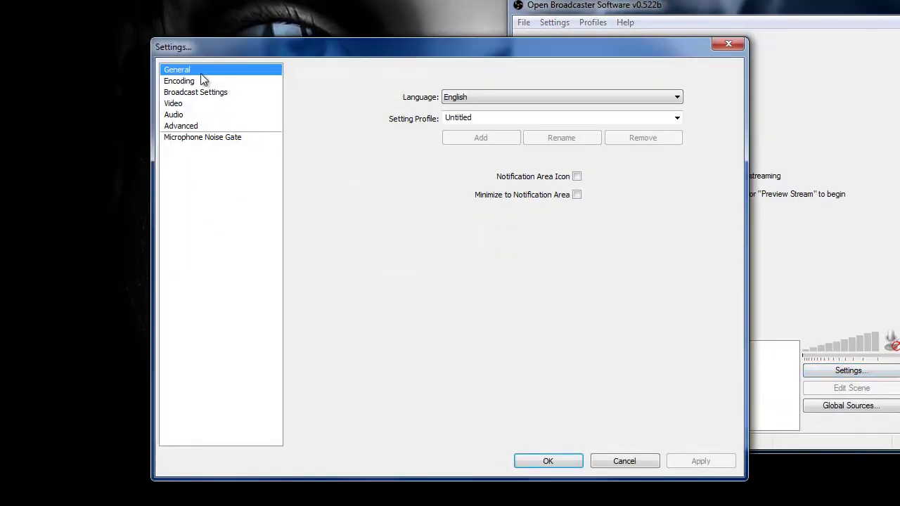
pyautogui.click(485, 97)
pyautogui.click(529, 96)
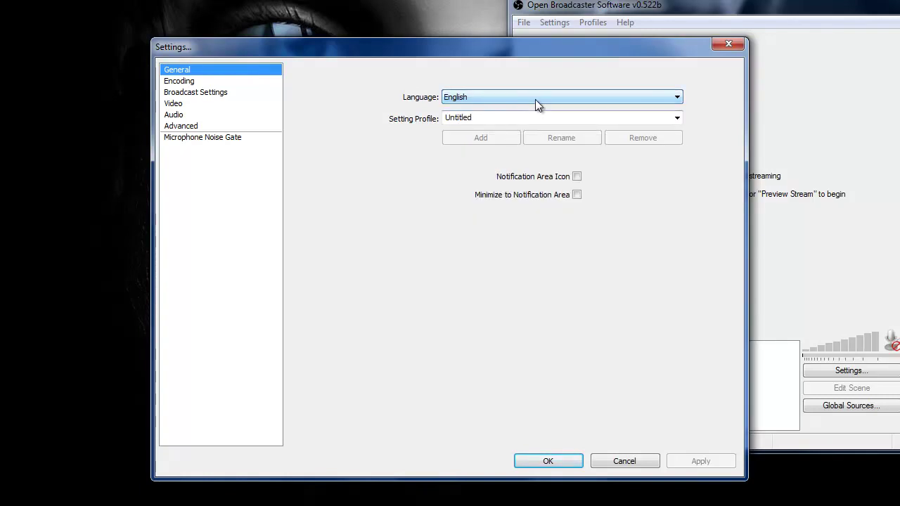
pyautogui.click(445, 118)
pyautogui.click(513, 119)
# Step: Check the Encoding page: CBR on, 1000 kb/s max bitrate, AAC audio codec
pyautogui.click(185, 83)
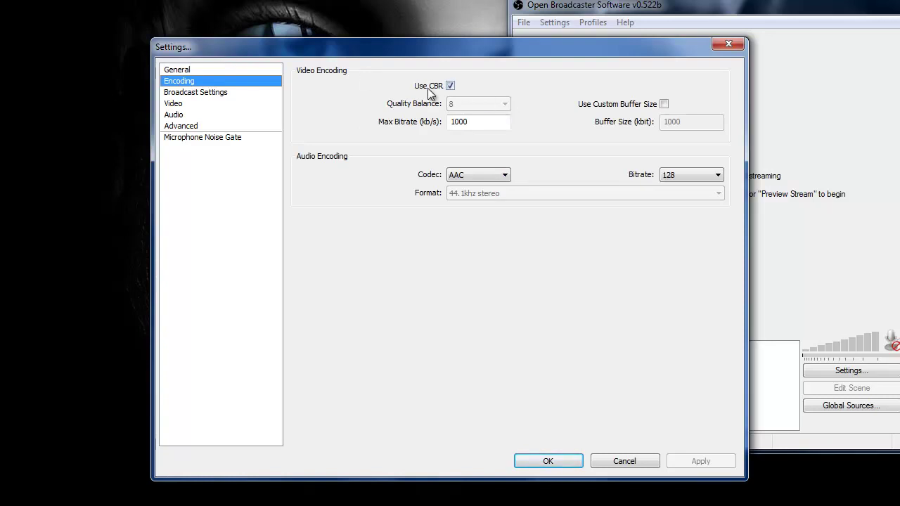
pyautogui.doubleClick(485, 121)
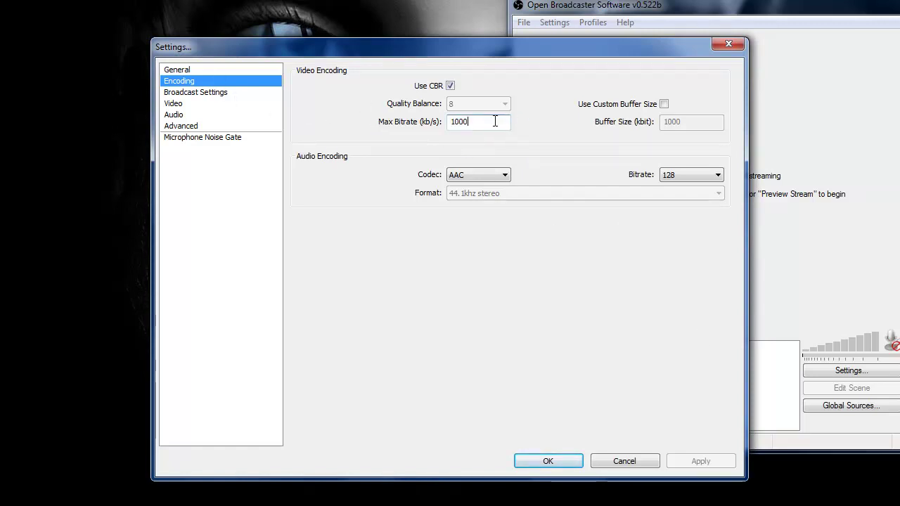
pyautogui.click(493, 177)
pyautogui.click(494, 173)
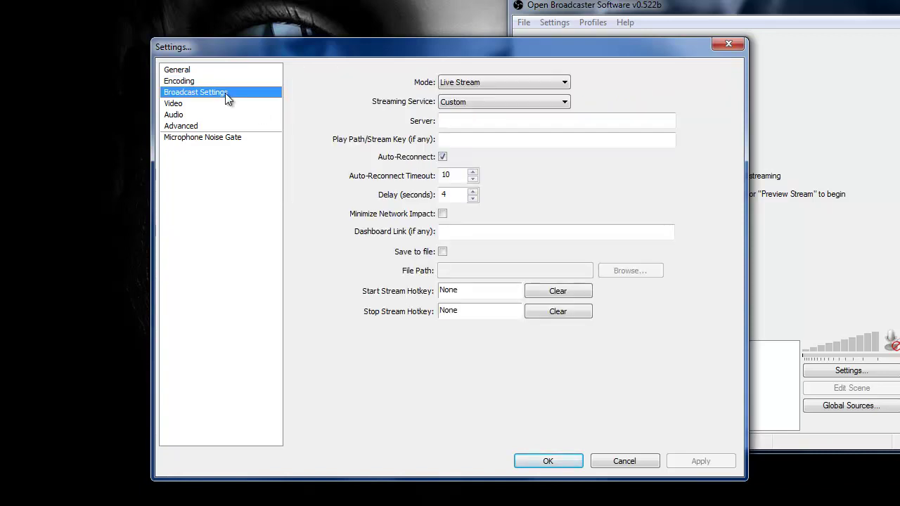
# Step: Try the File Output Only mode, then set the broadcast mode back to Live Stream
pyautogui.click(463, 86)
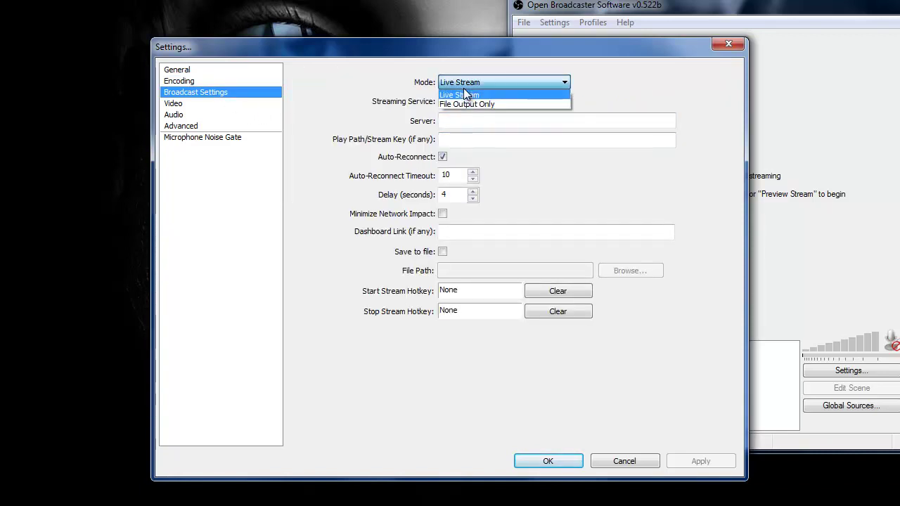
pyautogui.click(485, 84)
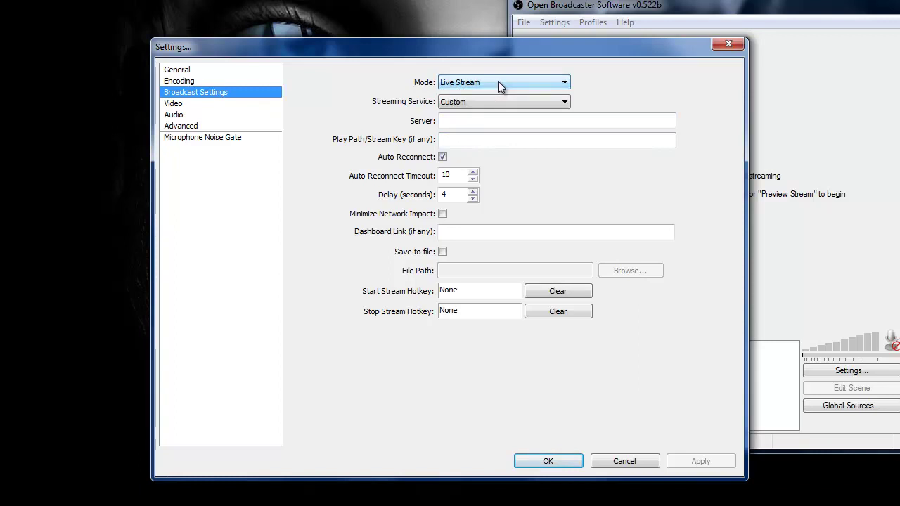
pyautogui.click(499, 82)
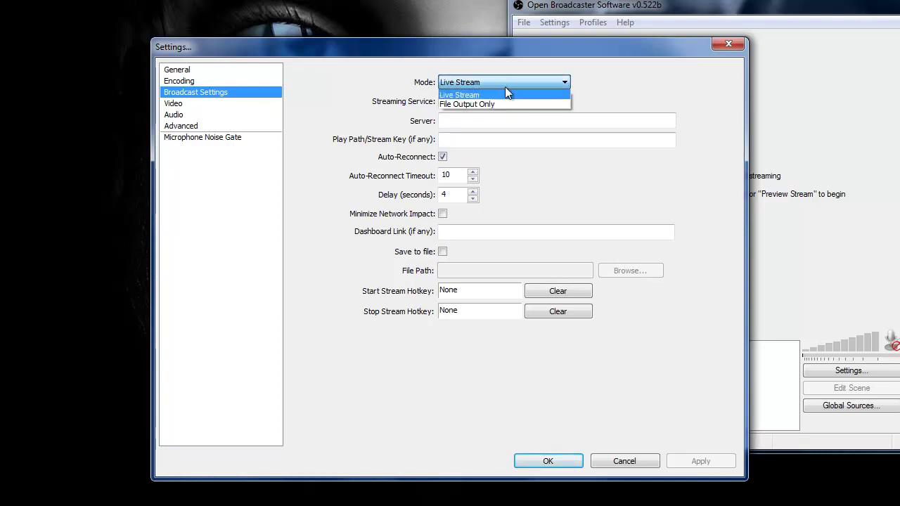
pyautogui.click(491, 104)
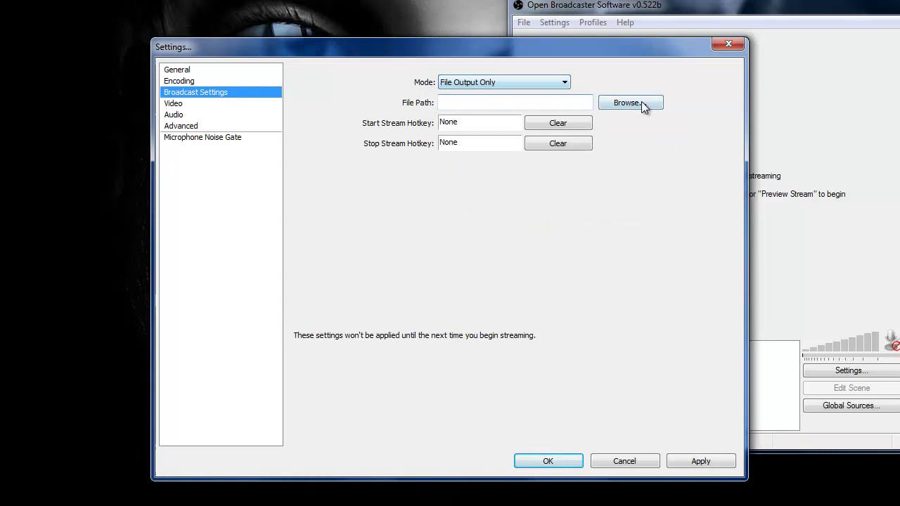
pyautogui.click(660, 102)
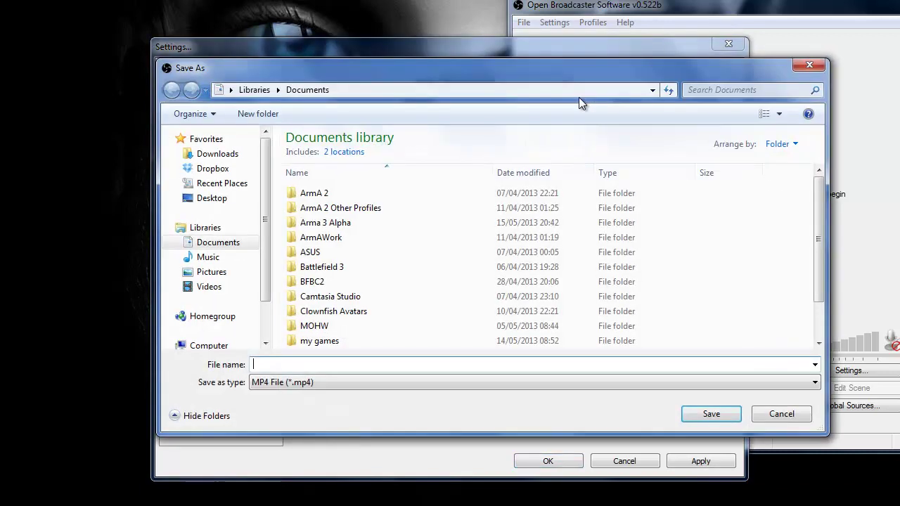
pyautogui.click(807, 68)
pyautogui.click(477, 84)
pyautogui.click(438, 96)
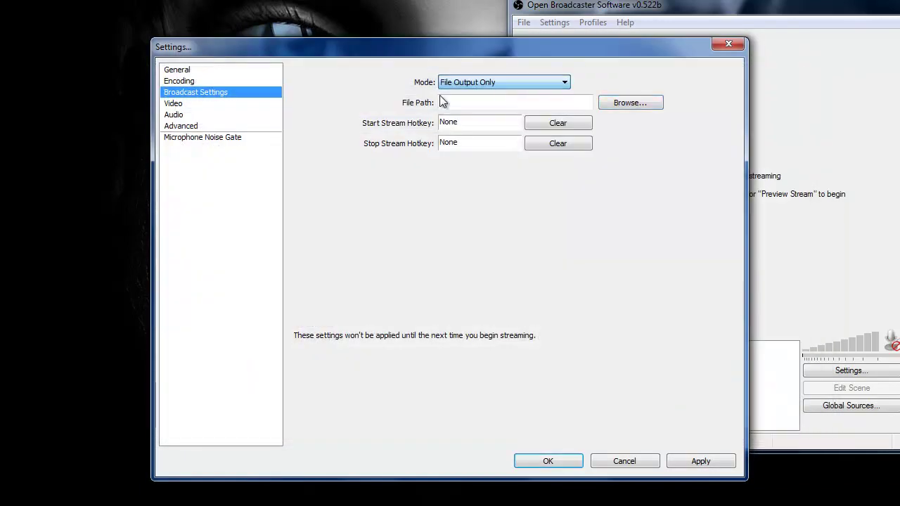
pyautogui.click(517, 82)
pyautogui.click(509, 94)
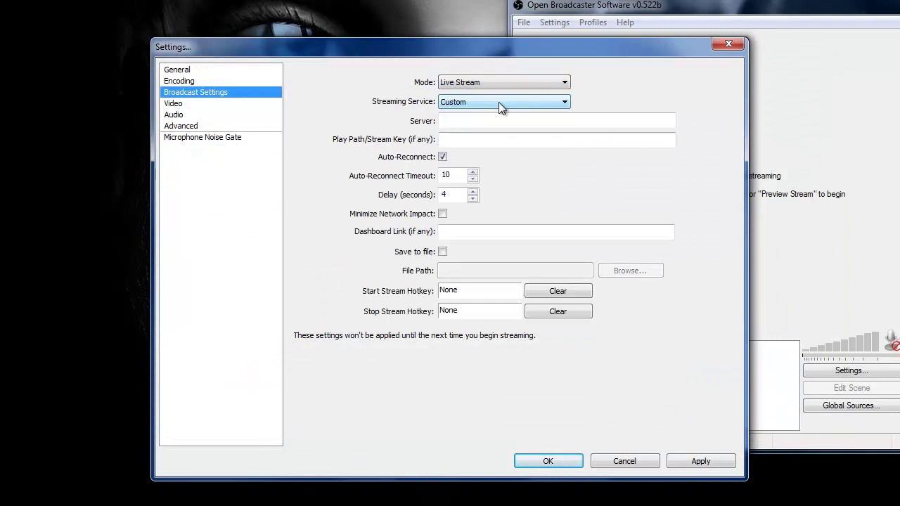
# Step: Choose Twitch / Justin.tv as the streaming service with the EU: London, UK server
pyautogui.click(498, 102)
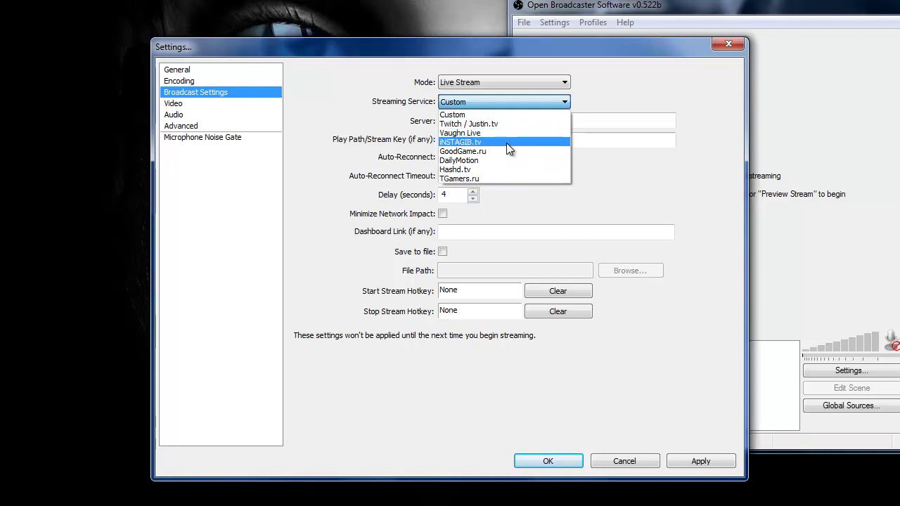
pyautogui.click(576, 122)
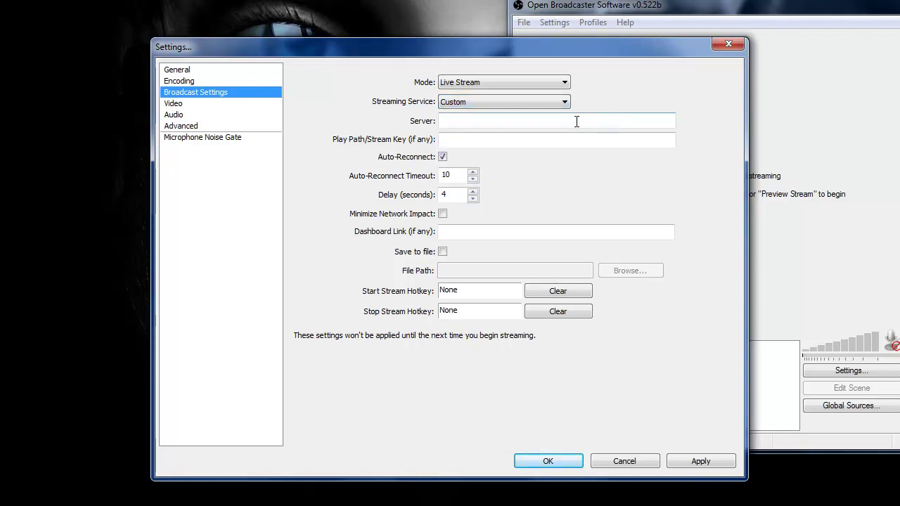
pyautogui.click(532, 102)
pyautogui.click(528, 122)
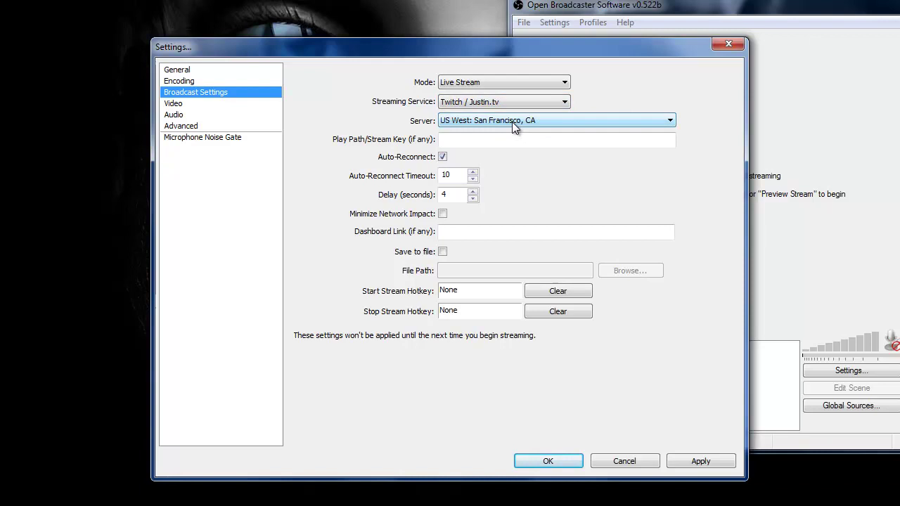
pyautogui.click(512, 123)
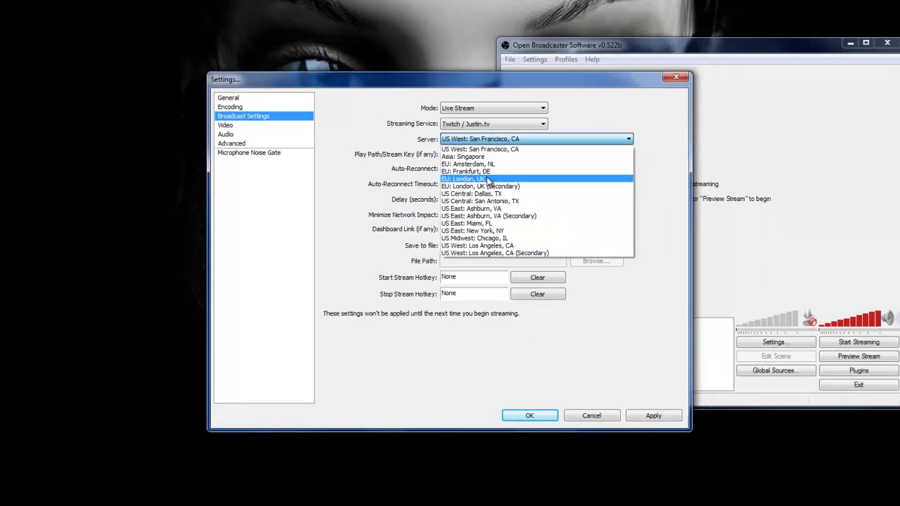
pyautogui.click(492, 170)
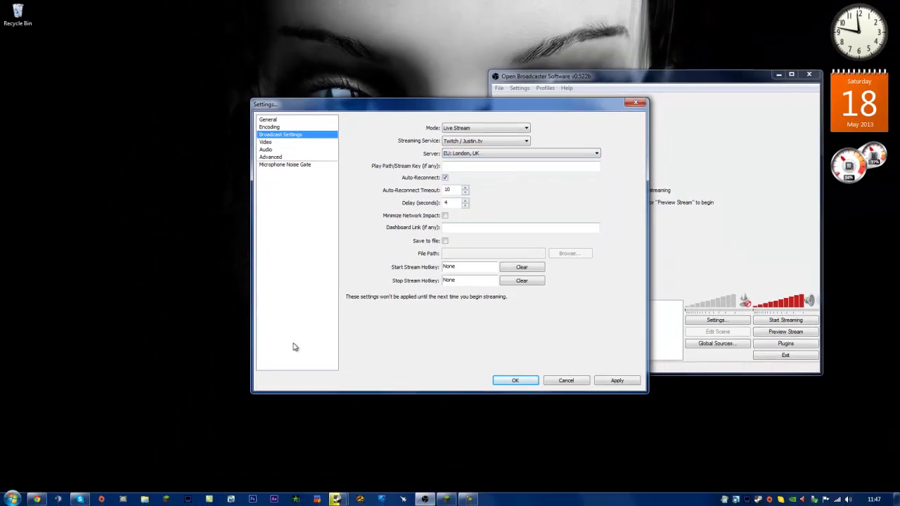
pyautogui.click(37, 499)
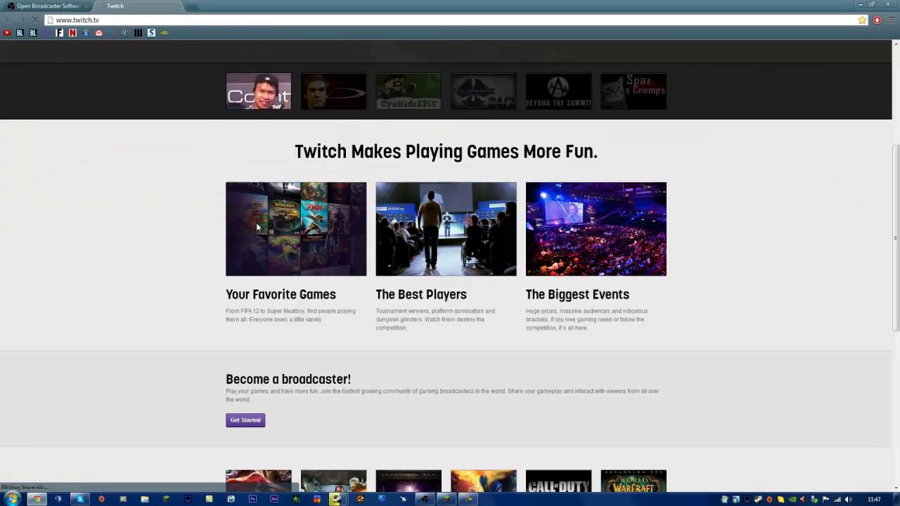
pyautogui.scroll(-4, 338, 260)
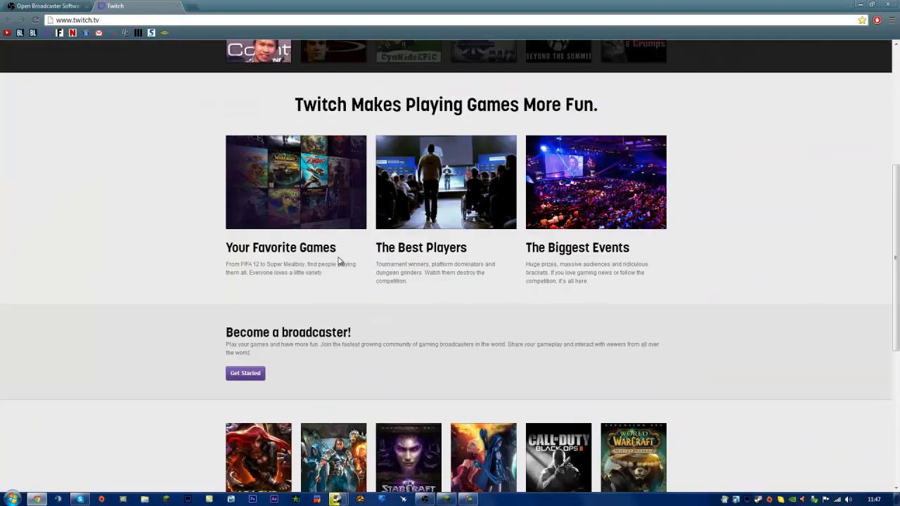
pyautogui.click(246, 373)
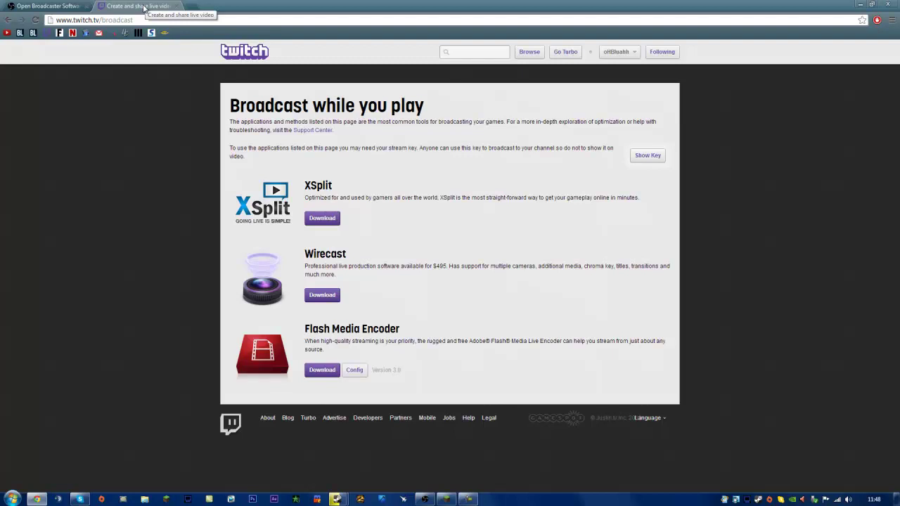
pyautogui.click(46, 5)
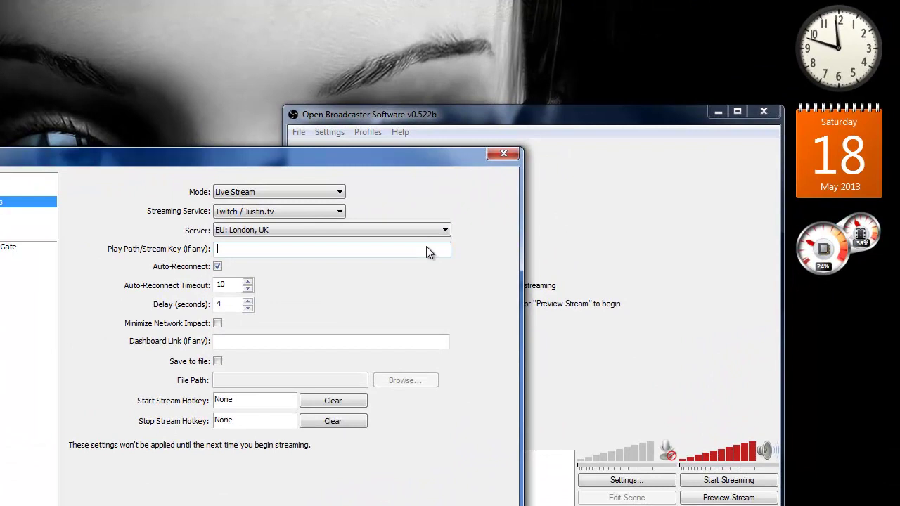
# Step: Review the stream key, auto-reconnect timeout, 4-second delay and stop-stream hotkey, then go to Video
pyautogui.click(585, 166)
pyautogui.click(233, 286)
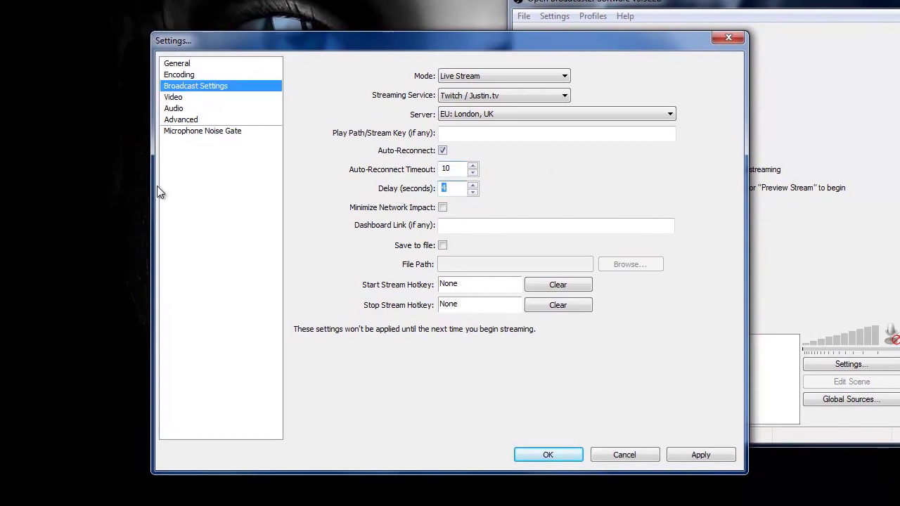
pyautogui.click(457, 225)
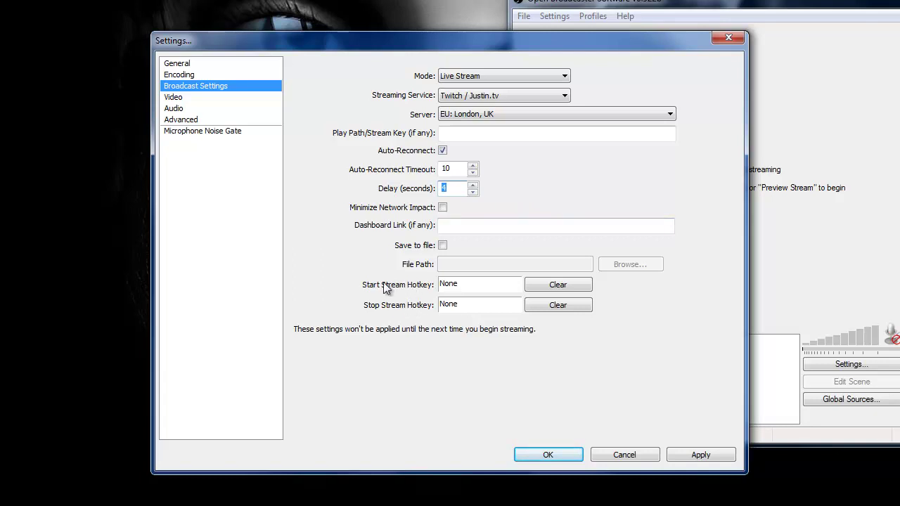
pyautogui.click(481, 308)
pyautogui.click(211, 98)
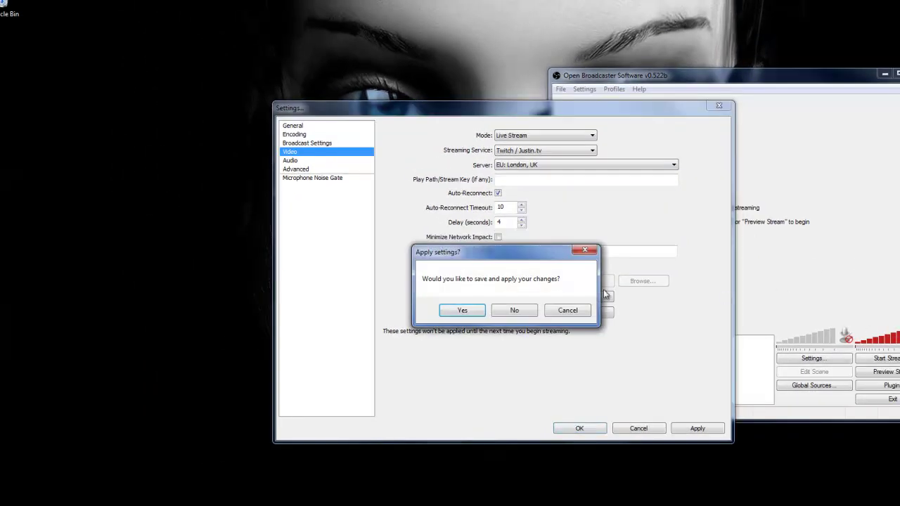
# Step: Apply the broadcast changes and keep the GT 440 as the video adapter
pyautogui.click(513, 311)
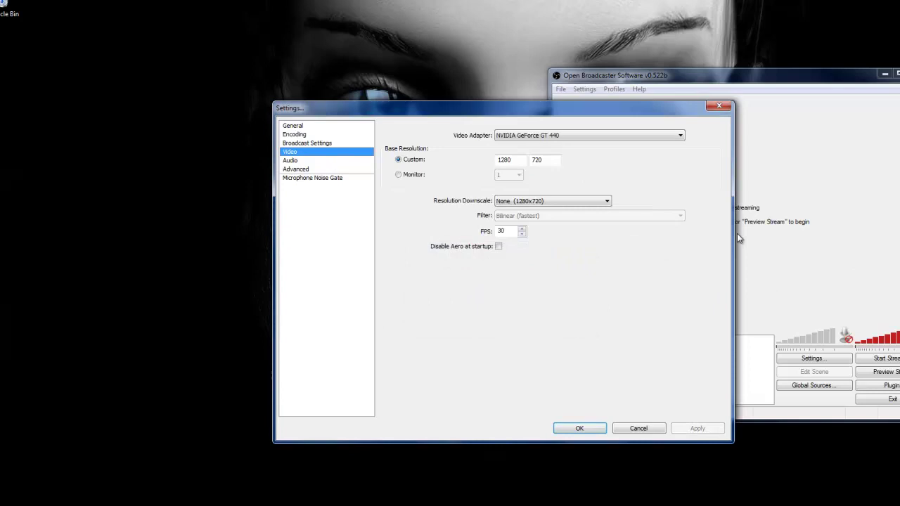
pyautogui.moveTo(576, 111); pyautogui.dragTo(316, 99)
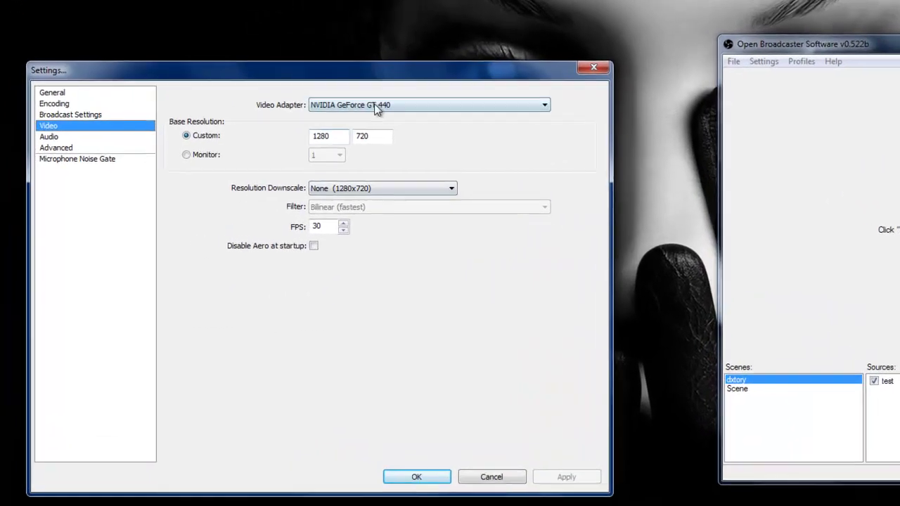
pyautogui.click(376, 104)
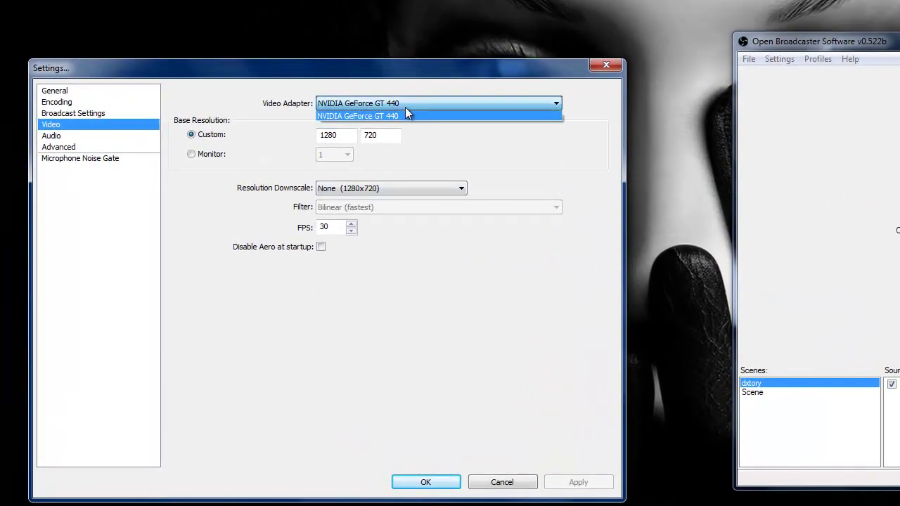
pyautogui.click(405, 114)
pyautogui.moveTo(407, 78); pyautogui.dragTo(496, 54)
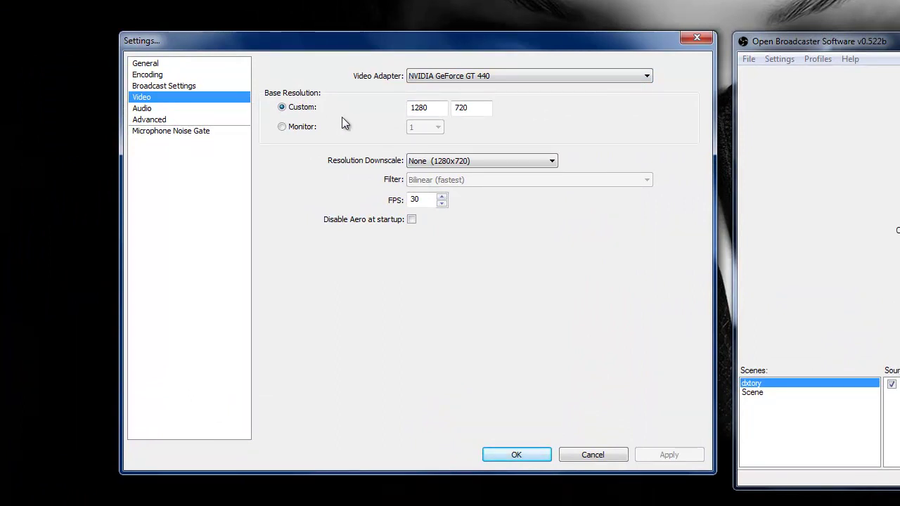
# Step: Set the custom base resolution to 1920 x 1080 with no downscaling
pyautogui.doubleClick(440, 109)
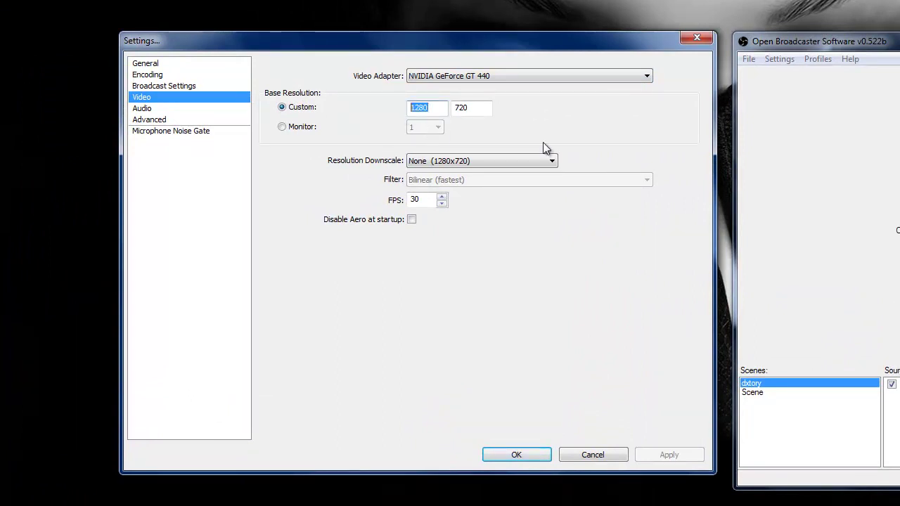
pyautogui.click(446, 108)
pyautogui.moveTo(445, 107); pyautogui.dragTo(385, 117)
pyautogui.press('End')
pyautogui.press('BackSpace')
pyautogui.press('BackSpace')
pyautogui.press('BackSpace')
pyautogui.press('BackSpace')
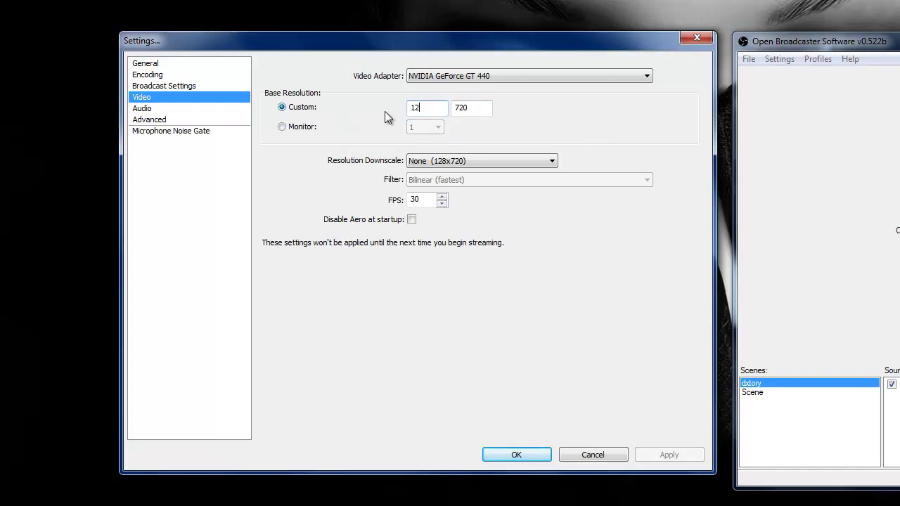
pyautogui.write('1920')
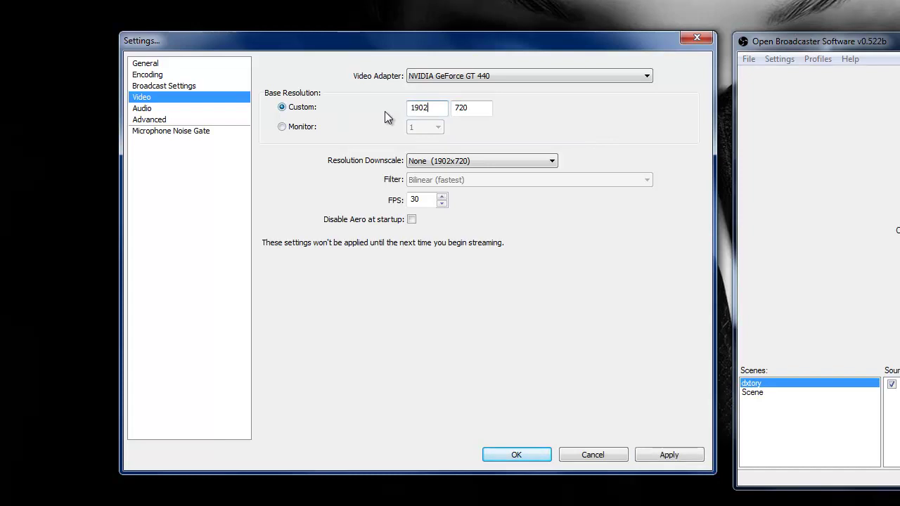
pyautogui.press('BackSpace')
pyautogui.press('BackSpace')
pyautogui.write('20')
pyautogui.press('Tab')
pyautogui.write('1080')
pyautogui.press('BackSpace')
pyautogui.press('BackSpace')
pyautogui.write('80')
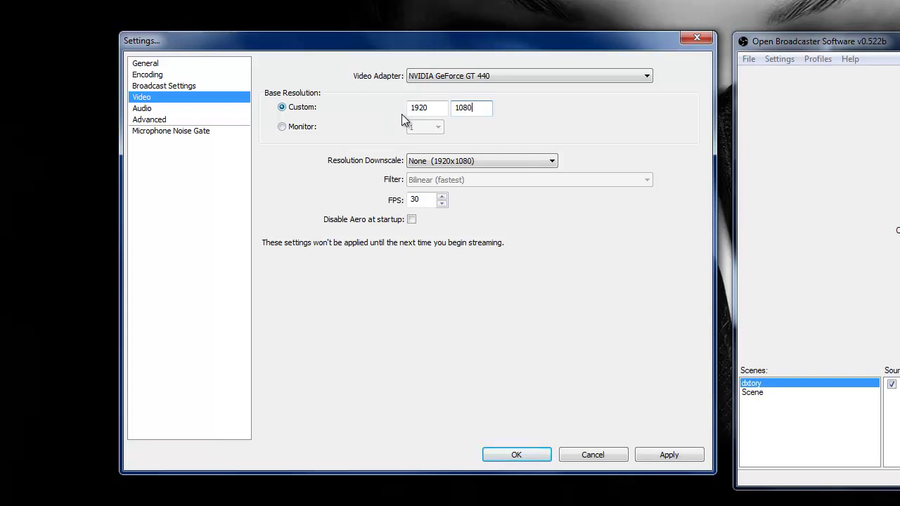
pyautogui.click(483, 163)
pyautogui.click(509, 169)
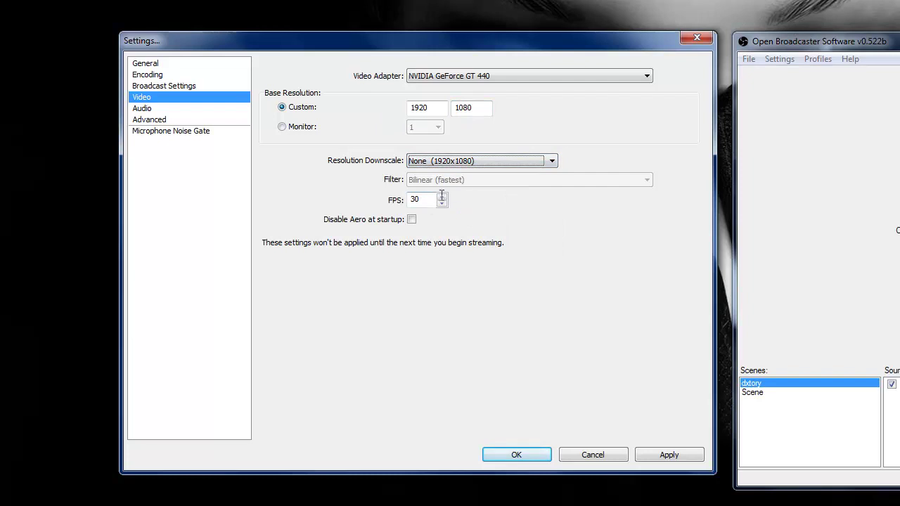
# Step: Try taking the base resolution from monitor 1, then switch back to the custom 1920x1080 size
pyautogui.click(299, 127)
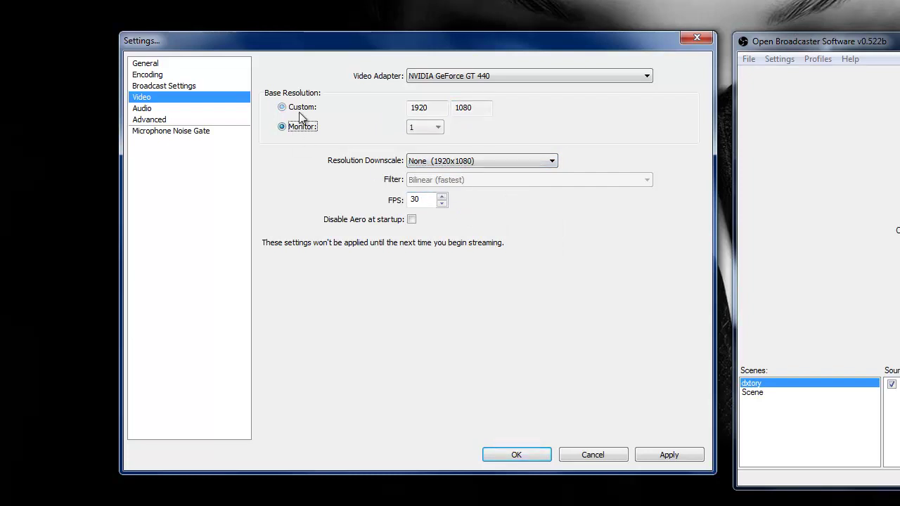
pyautogui.click(431, 131)
pyautogui.click(421, 139)
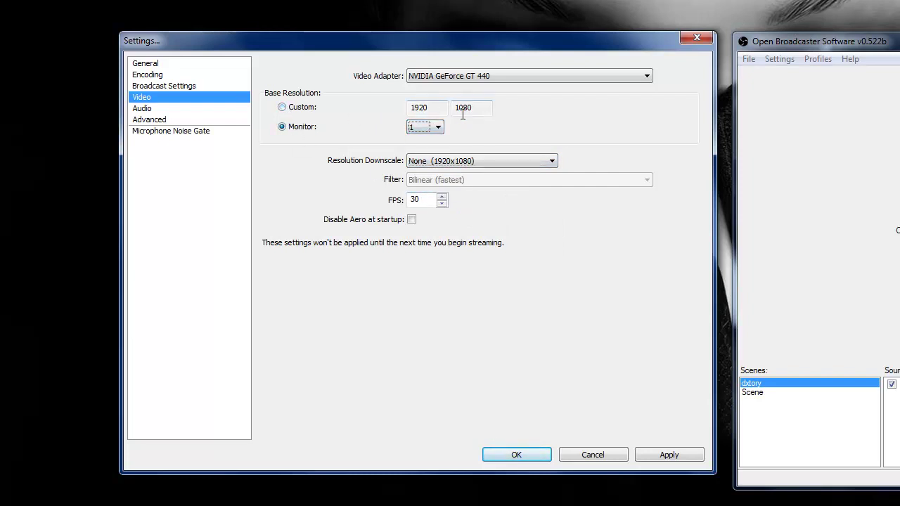
pyautogui.doubleClick(462, 109)
pyautogui.doubleClick(419, 108)
pyautogui.click(310, 127)
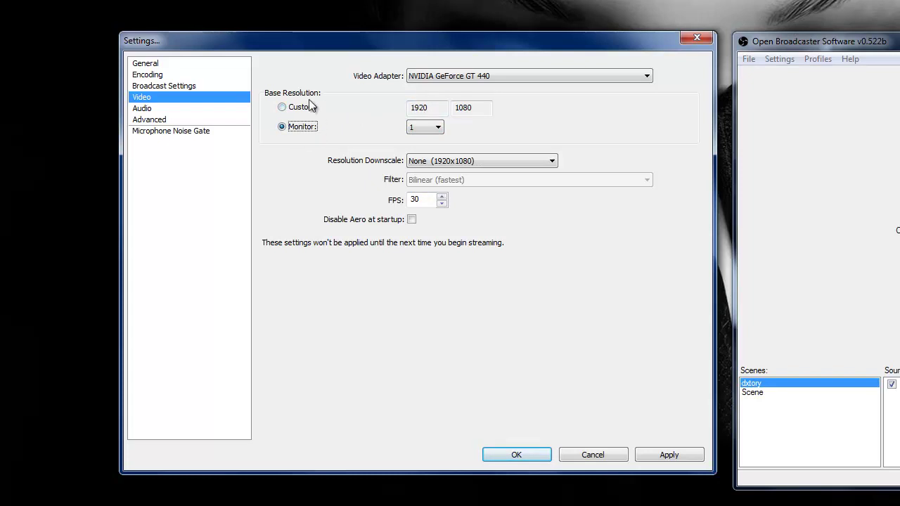
pyautogui.click(311, 106)
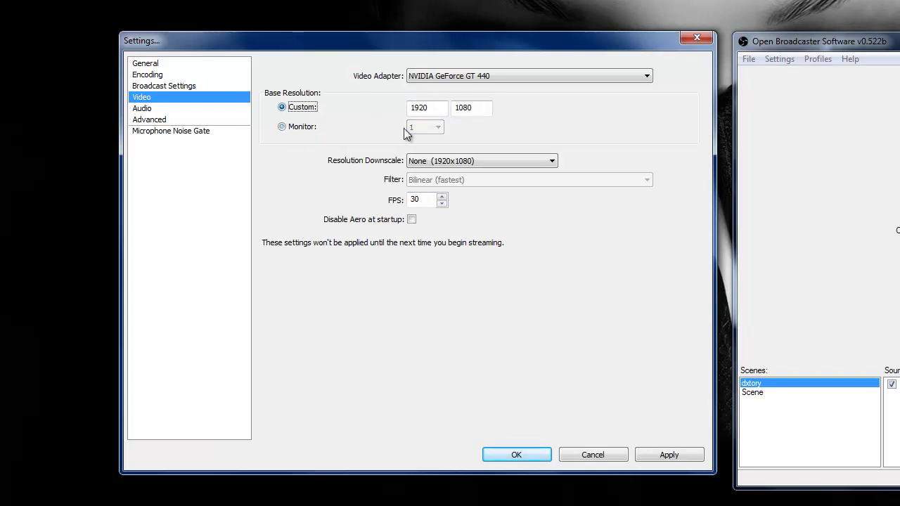
# Step: Leave Resolution Downscale at None (1920x1080) and move on to the 30 FPS value
pyautogui.click(489, 160)
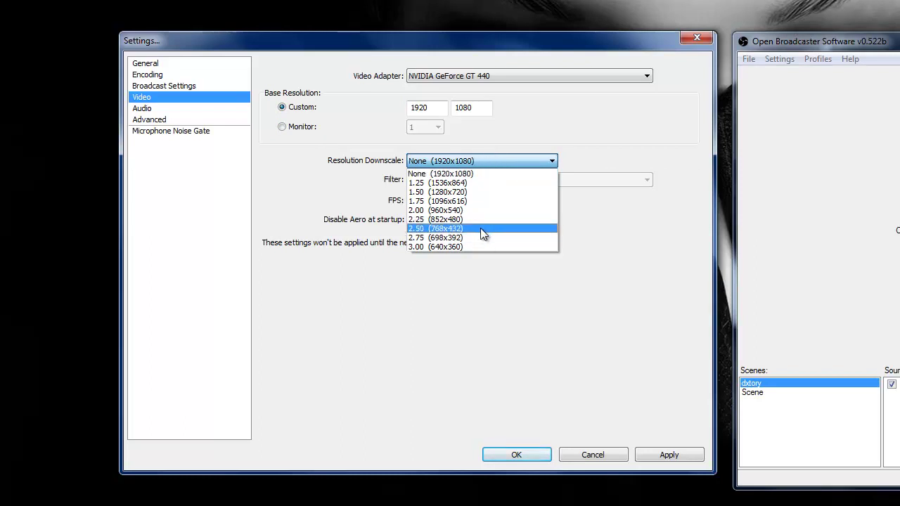
pyautogui.click(473, 159)
pyautogui.click(471, 159)
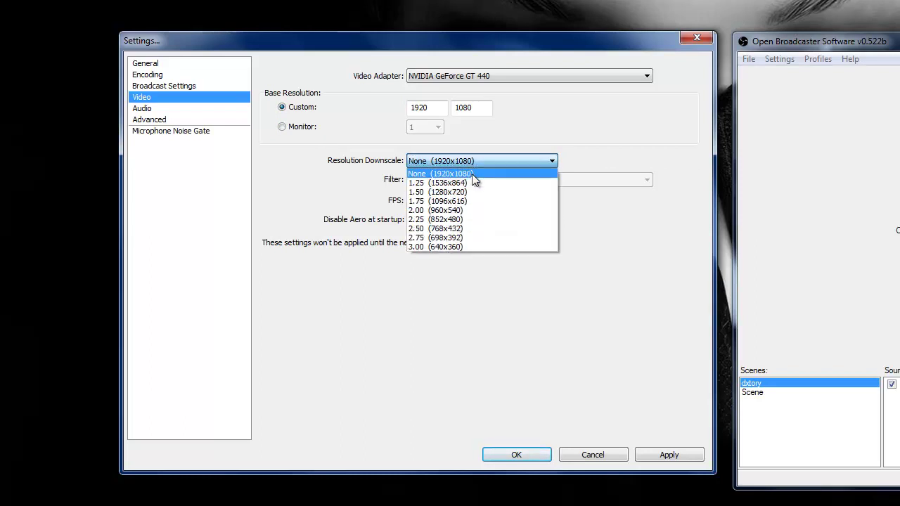
pyautogui.click(475, 161)
pyautogui.click(483, 161)
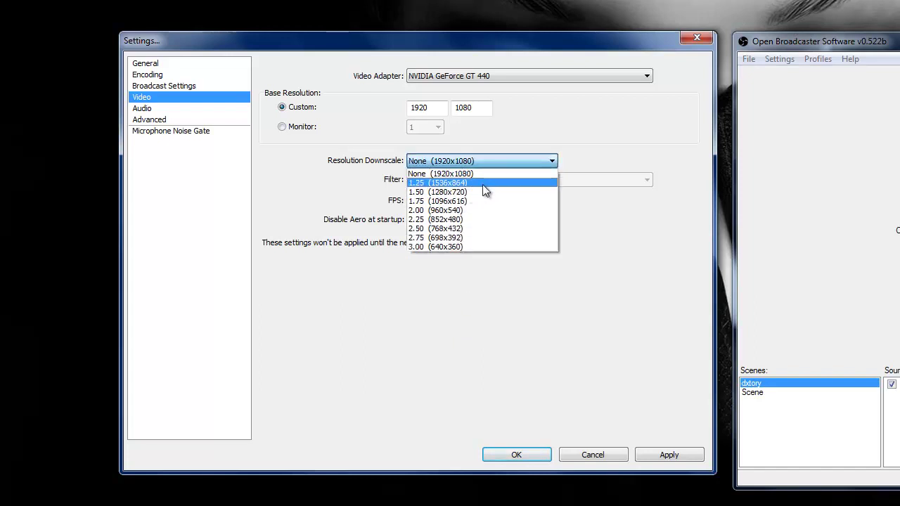
pyautogui.click(483, 160)
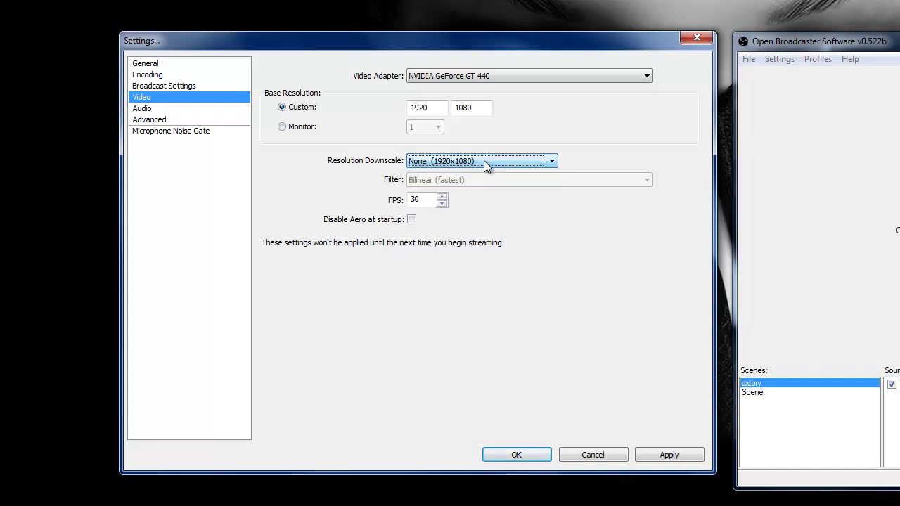
pyautogui.press('Tab')
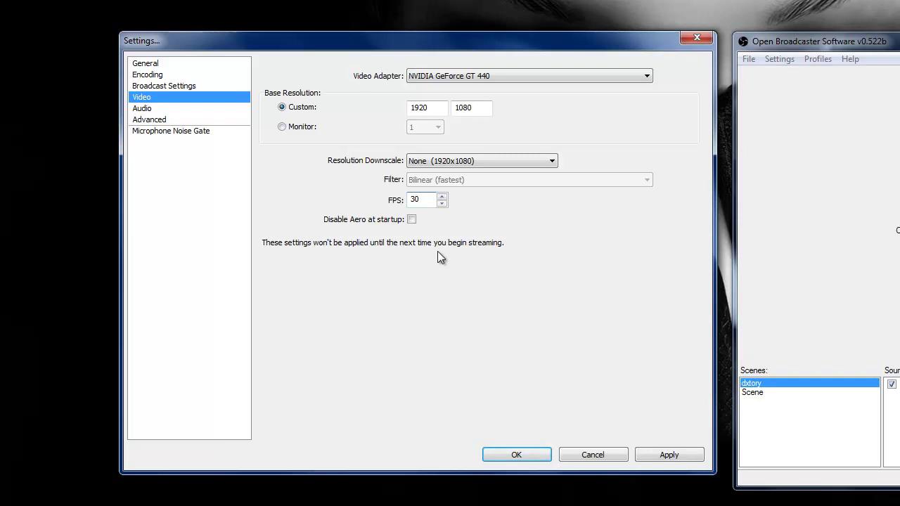
# Step: Decline the unsaved-changes prompt, apply a 1920x1080 base resolution, and move to Audio settings
pyautogui.click(174, 108)
pyautogui.click(669, 348)
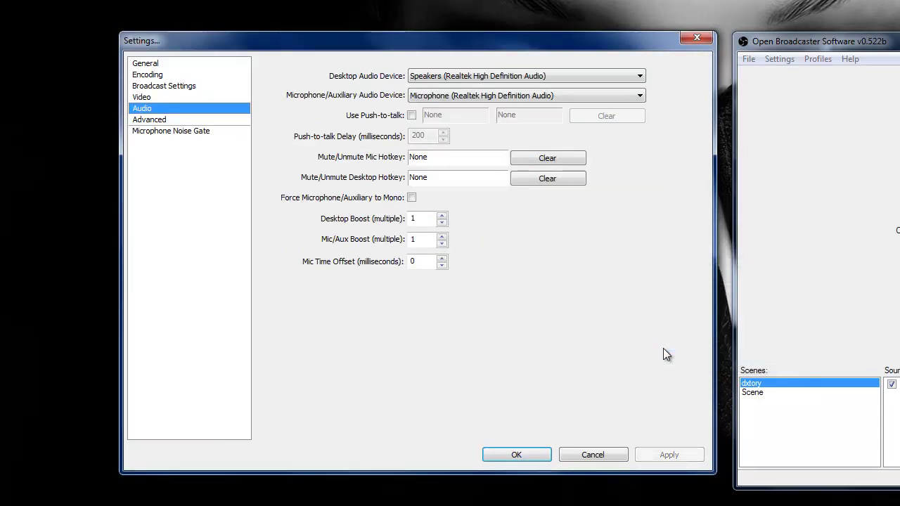
pyautogui.click(141, 97)
pyautogui.moveTo(438, 106); pyautogui.dragTo(287, 113)
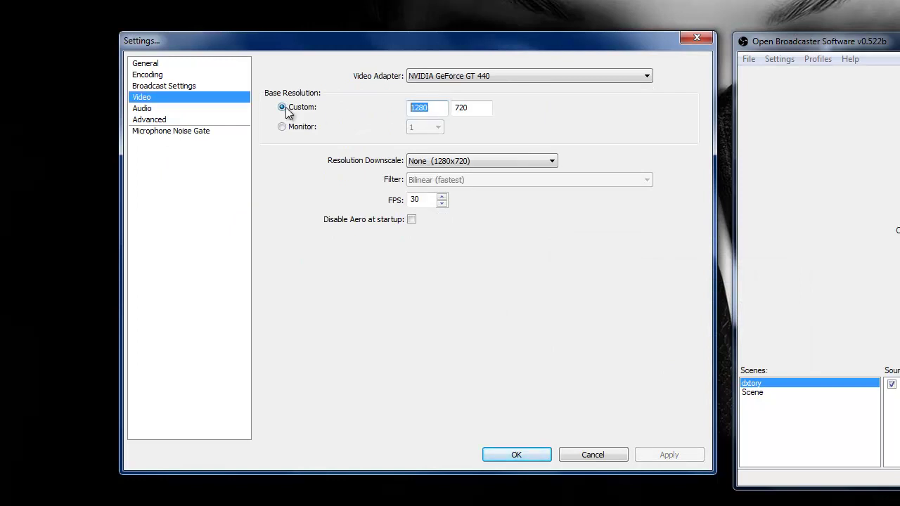
pyautogui.write('1920')
pyautogui.press('Tab')
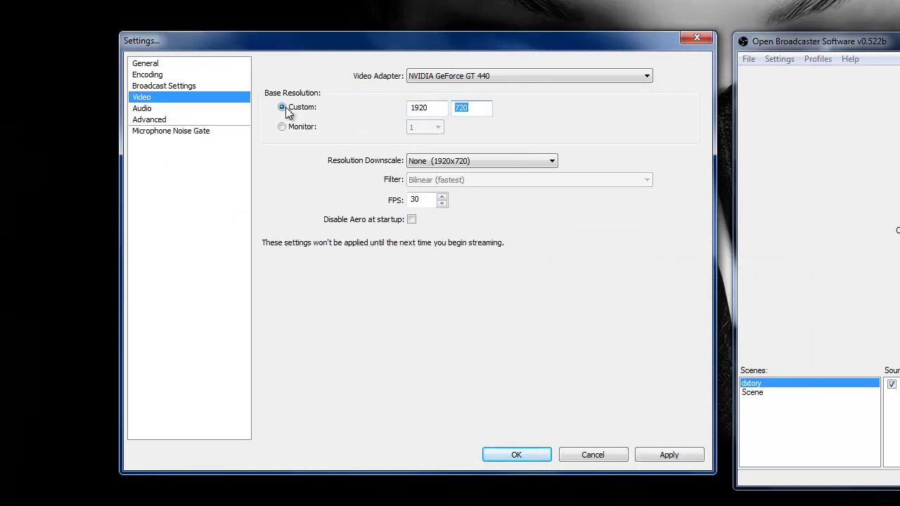
pyautogui.write('1080')
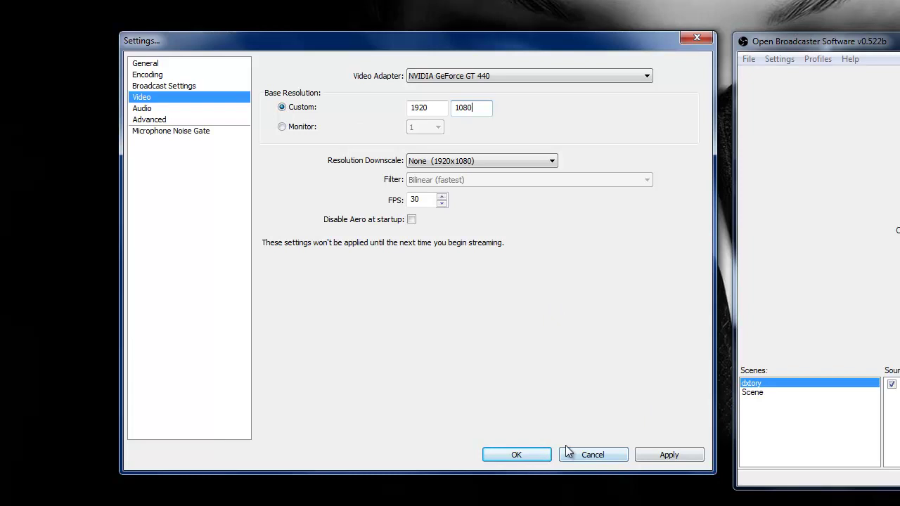
pyautogui.click(639, 455)
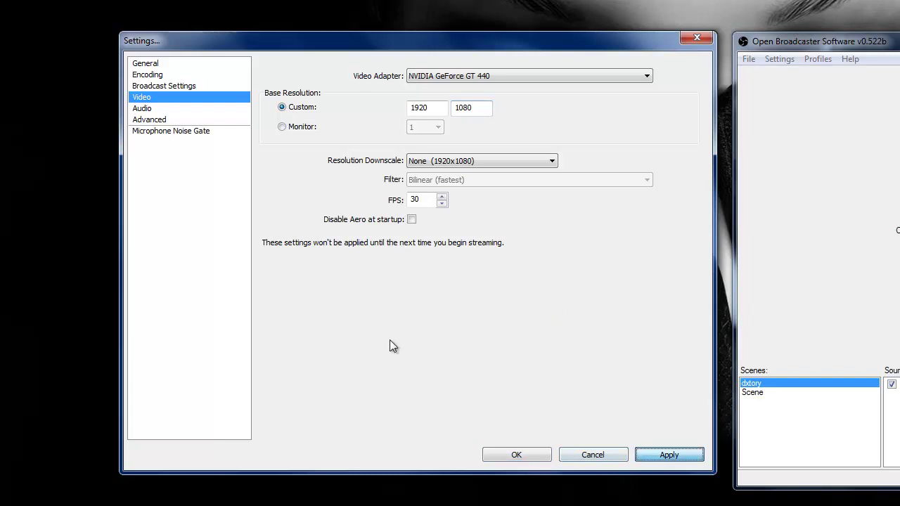
pyautogui.click(171, 109)
pyautogui.click(473, 74)
pyautogui.click(476, 76)
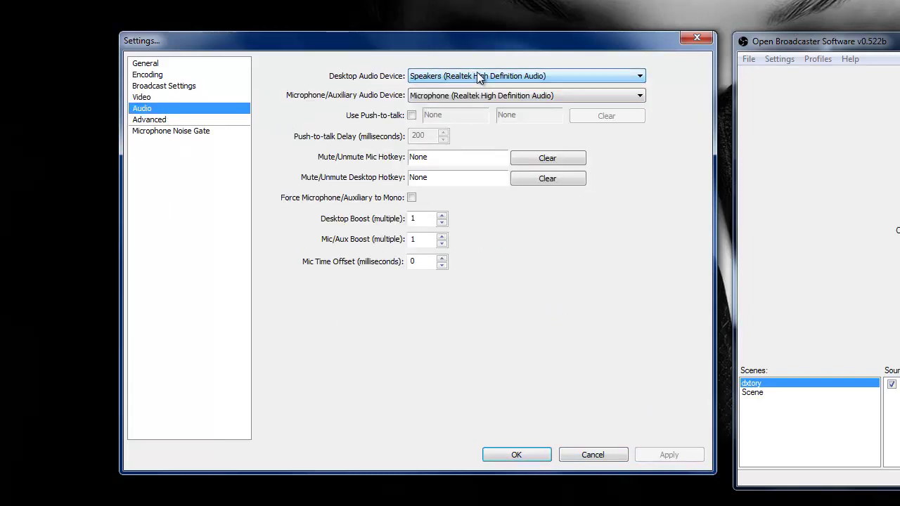
pyautogui.click(505, 95)
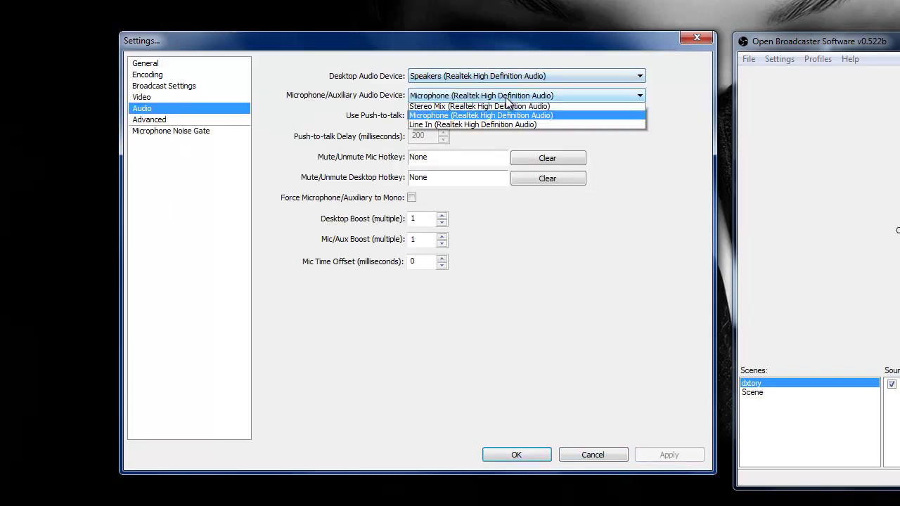
pyautogui.click(574, 222)
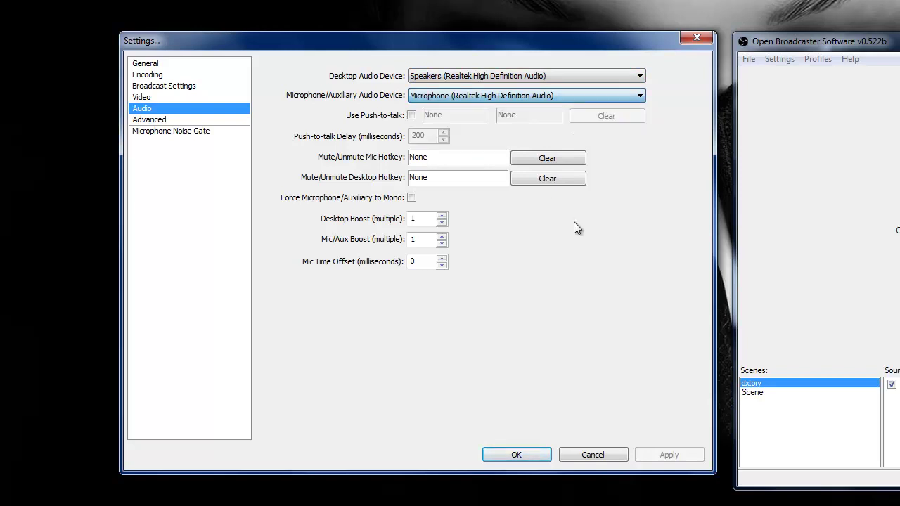
pyautogui.click(412, 115)
pyautogui.click(411, 115)
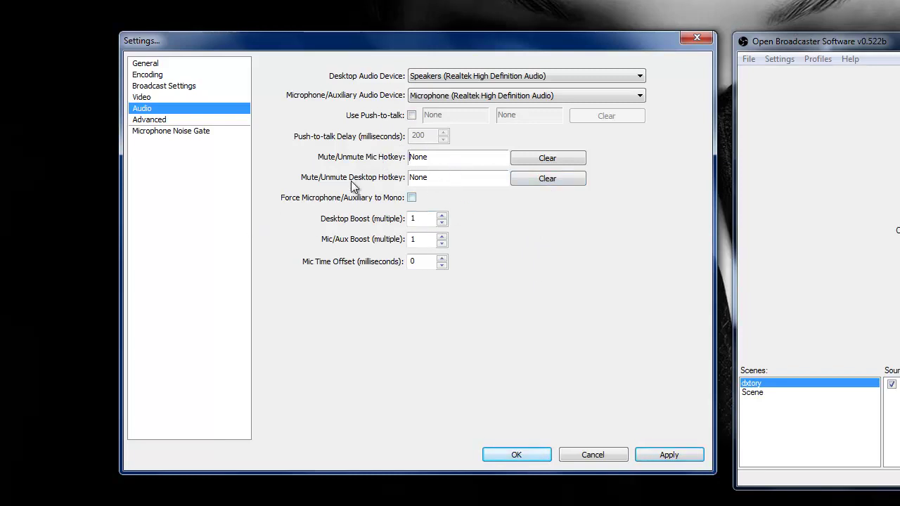
pyautogui.click(528, 180)
pyautogui.click(465, 180)
# Step: Move from the Audio page to Advanced settings without saving the audio changes
pyautogui.click(415, 239)
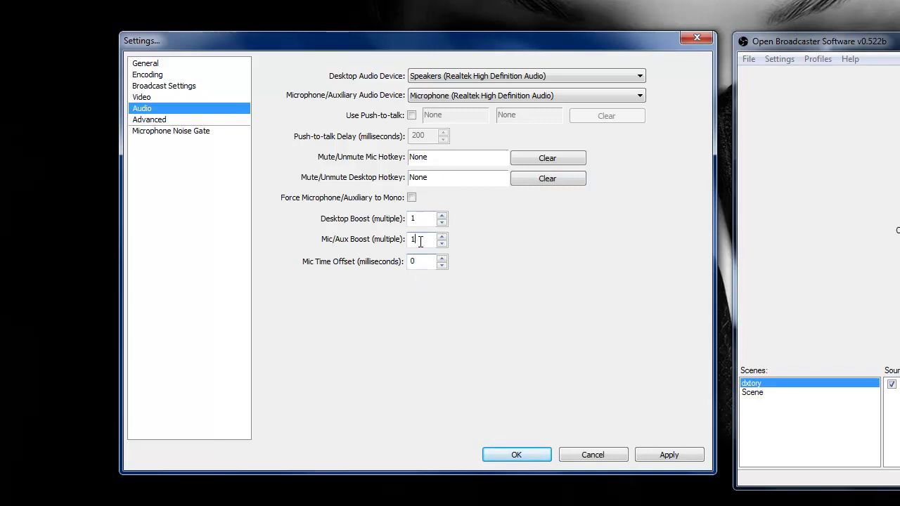
pyautogui.click(175, 121)
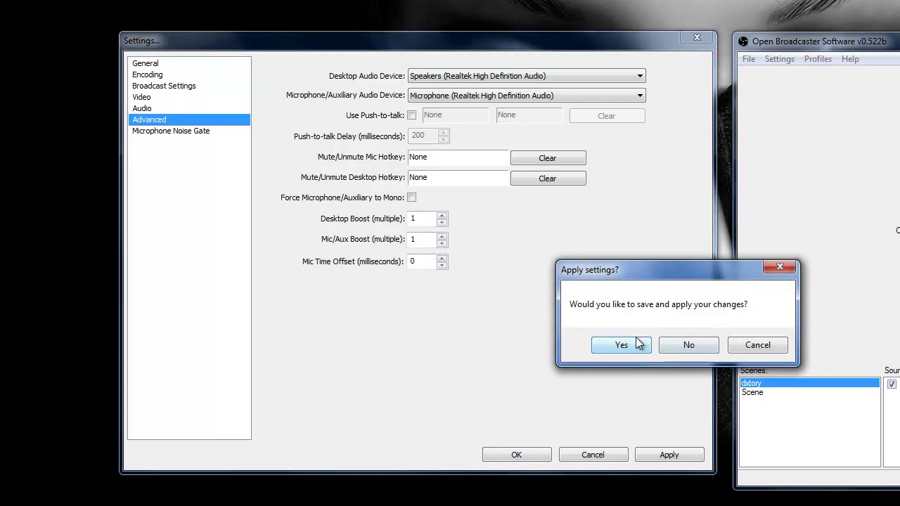
pyautogui.click(703, 345)
pyautogui.click(688, 345)
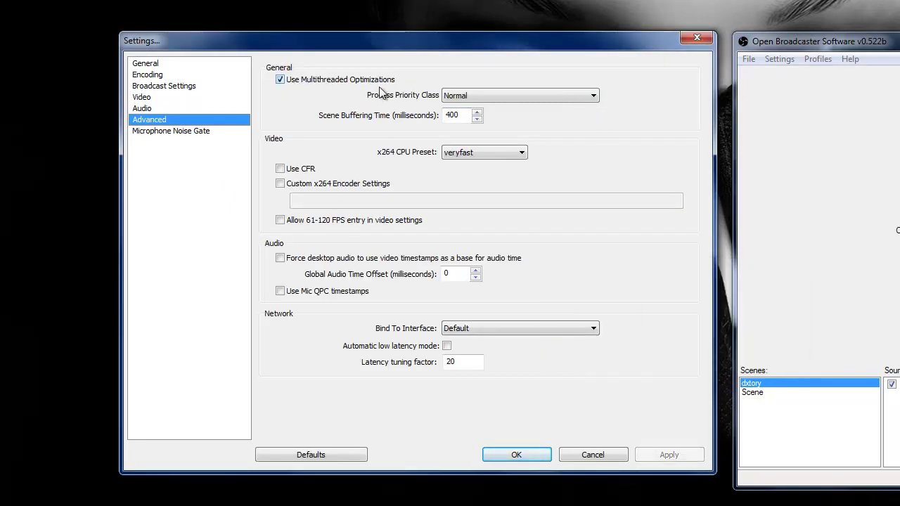
# Step: Keep process priority at Normal and the x264 CPU preset at veryfast
pyautogui.click(491, 95)
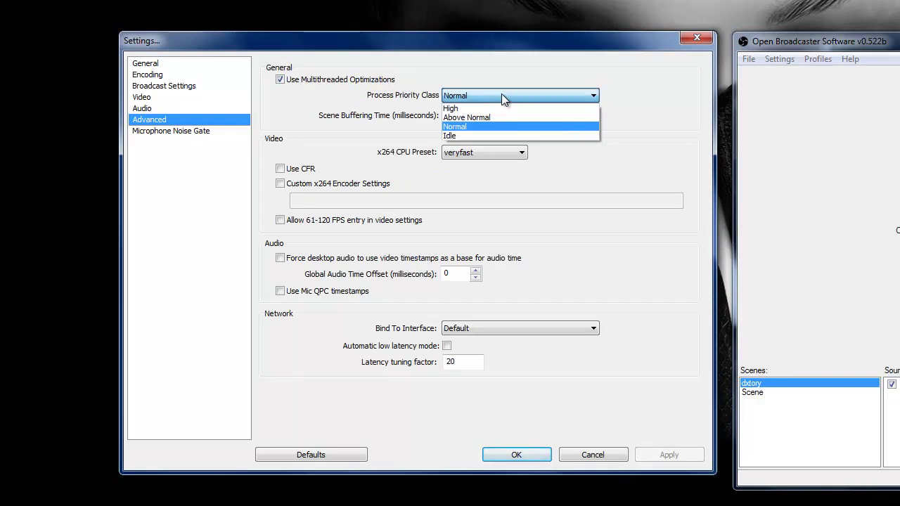
pyautogui.click(501, 94)
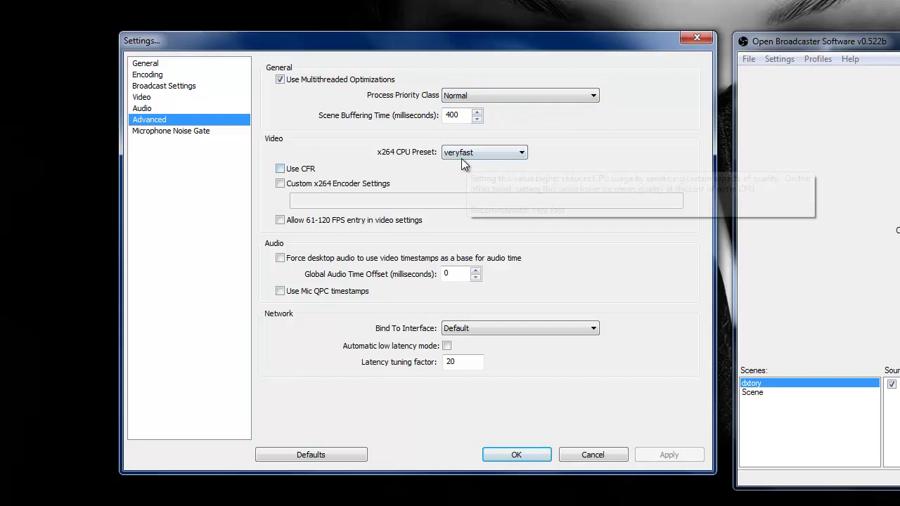
pyautogui.moveTo(489, 152)
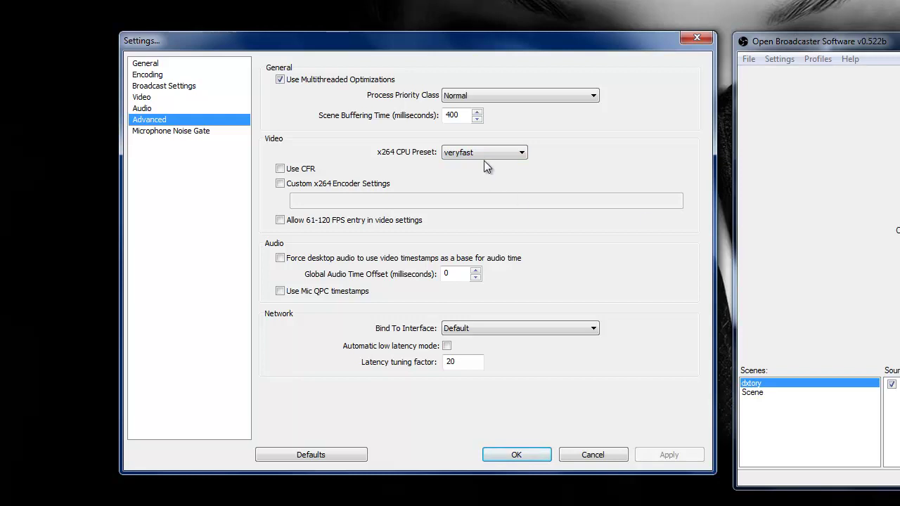
pyautogui.click(483, 153)
pyautogui.click(492, 182)
# Step: Close the OBS settings with OK, keeping the changes
pyautogui.moveTo(485, 157)
pyautogui.click(175, 132)
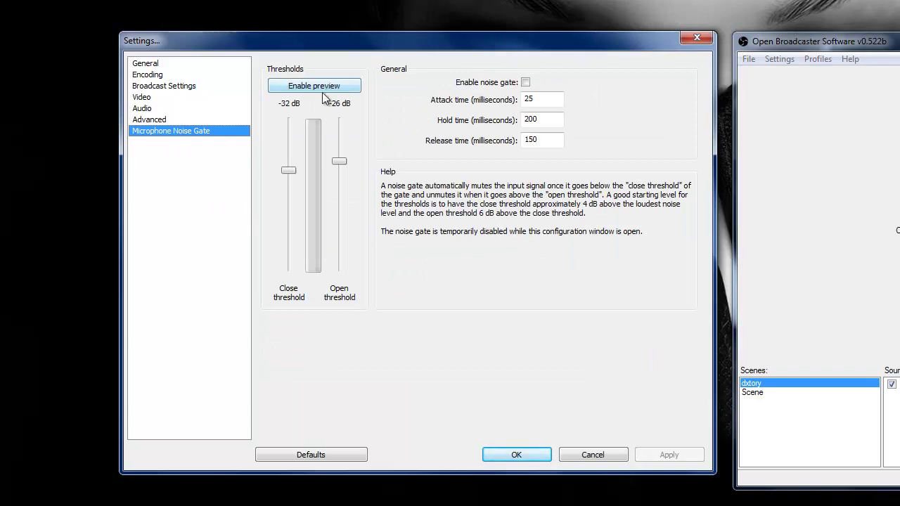
pyautogui.click(149, 64)
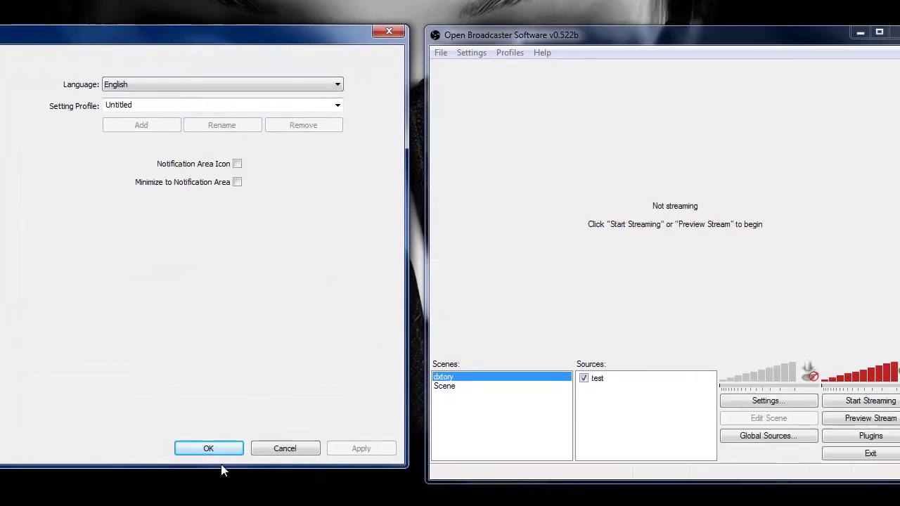
pyautogui.click(209, 448)
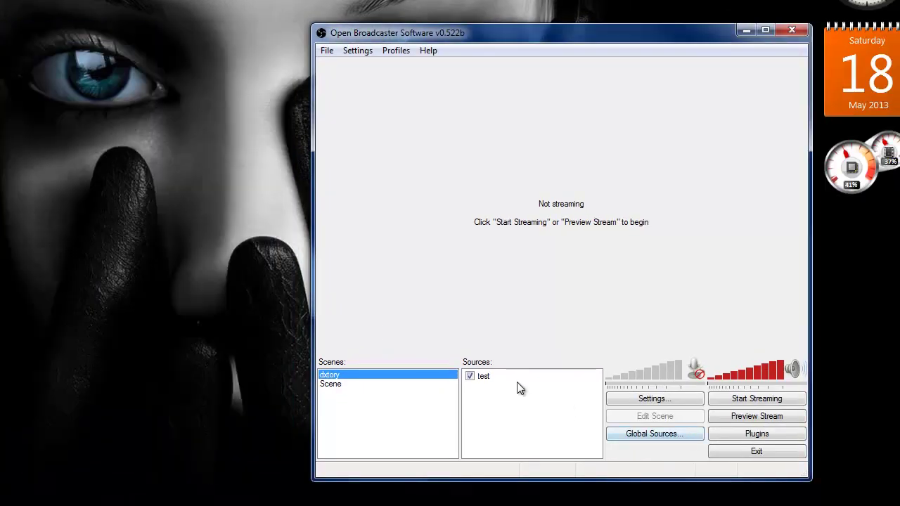
# Step: Remove the dxtory and Scene scenes from the scene list
pyautogui.rightClick(330, 416)
pyautogui.click(345, 398)
pyautogui.rightClick(345, 373)
pyautogui.click(398, 405)
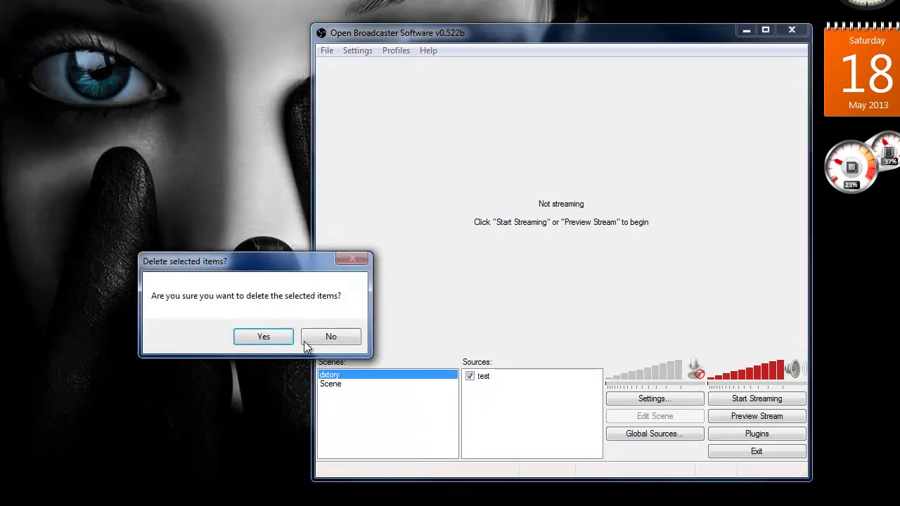
pyautogui.press('Return')
pyautogui.rightClick(340, 373)
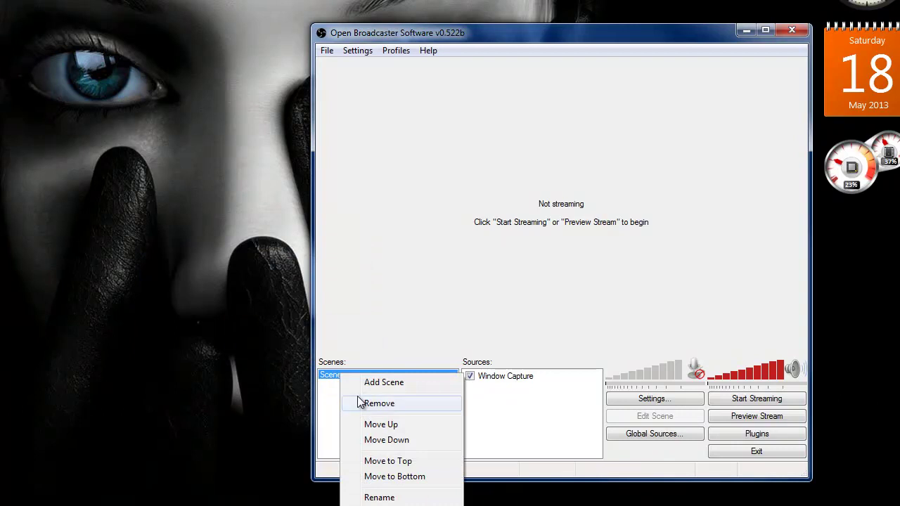
pyautogui.click(379, 402)
# Step: Add a new scene named STREAM
pyautogui.rightClick(355, 402)
pyautogui.click(368, 390)
pyautogui.rightClick(349, 386)
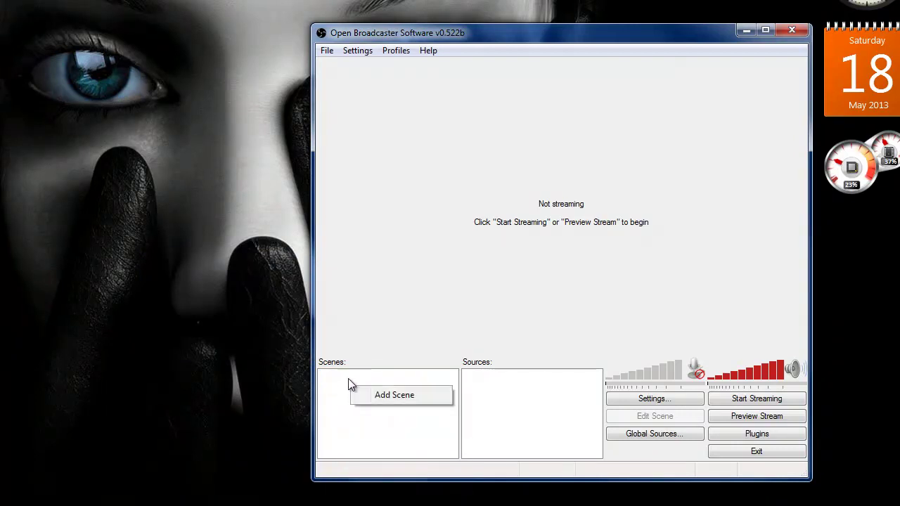
pyautogui.click(391, 394)
pyautogui.rightClick(365, 375)
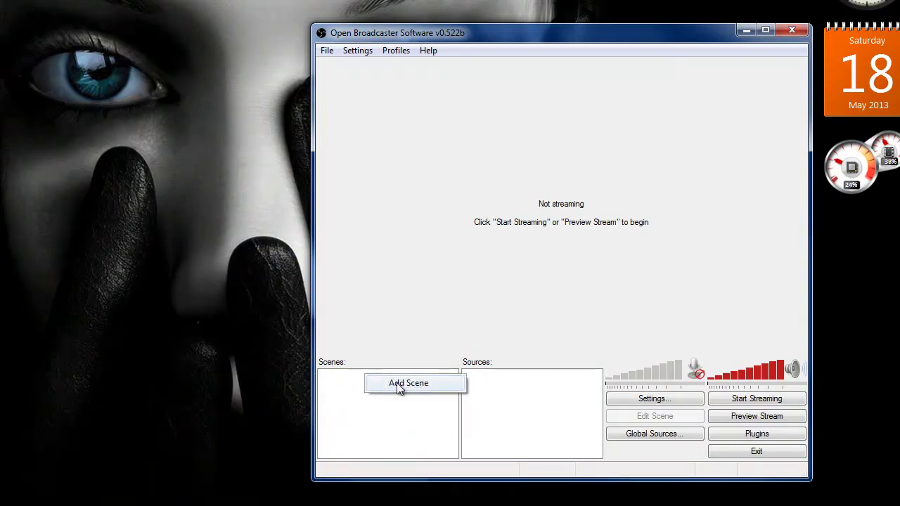
pyautogui.click(401, 385)
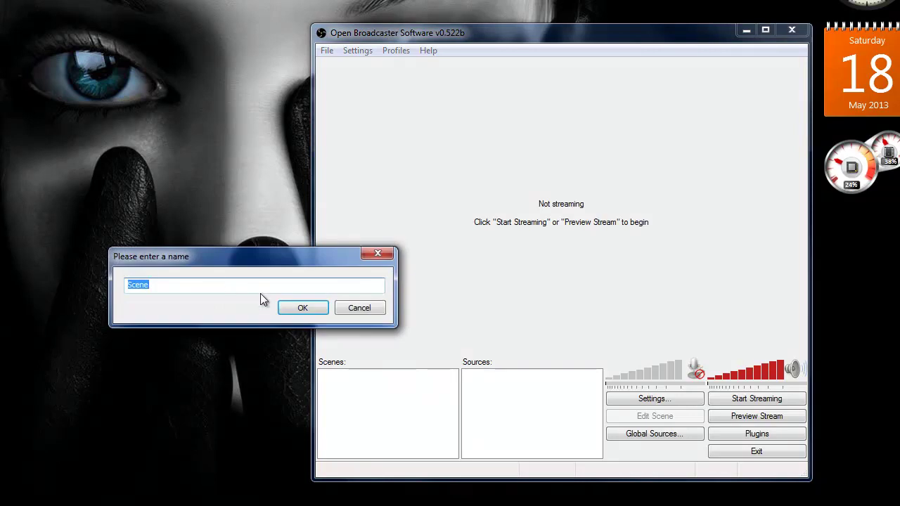
pyautogui.write('STREAM')
pyautogui.press('Return')
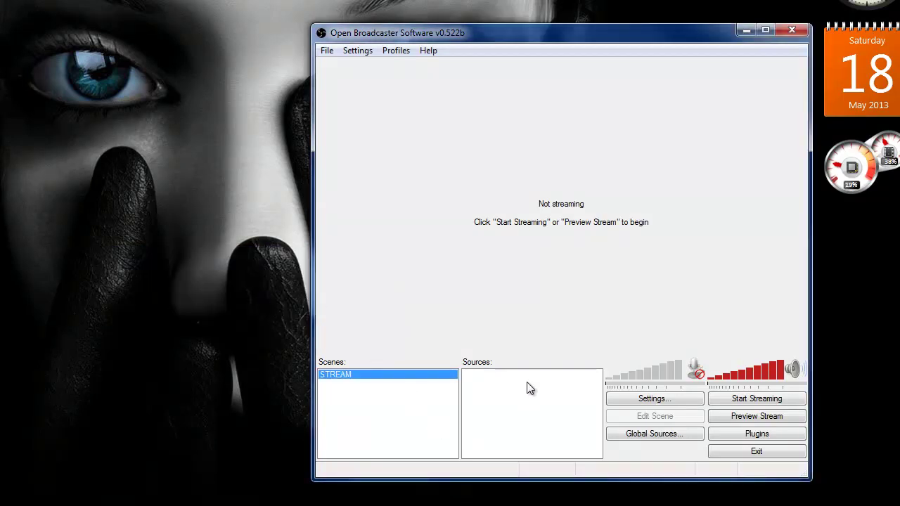
pyautogui.rightClick(486, 386)
pyautogui.moveTo(511, 391)
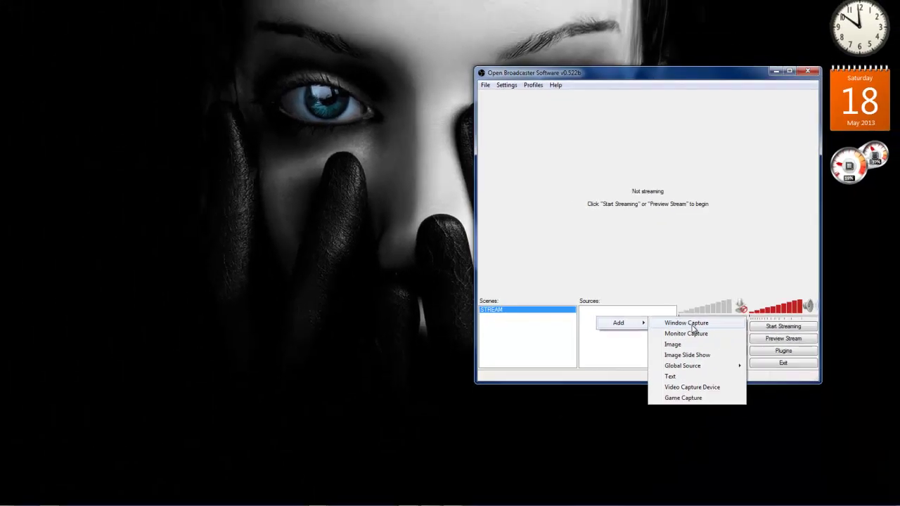
pyautogui.click(617, 409)
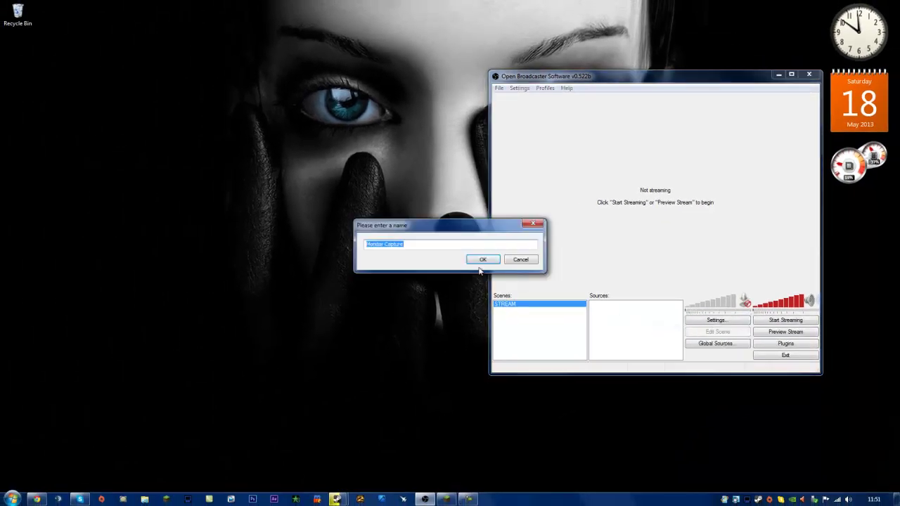
pyautogui.click(482, 260)
pyautogui.moveTo(480, 115); pyautogui.dragTo(279, 43)
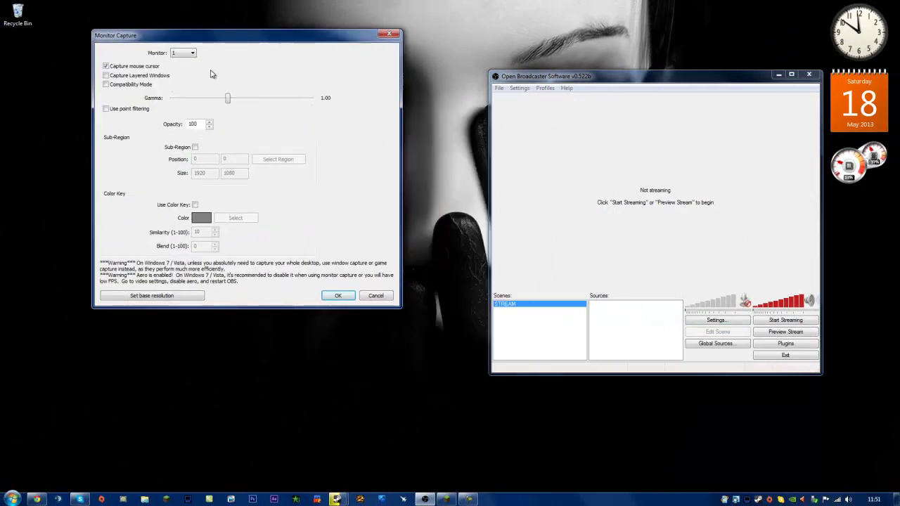
pyautogui.click(337, 295)
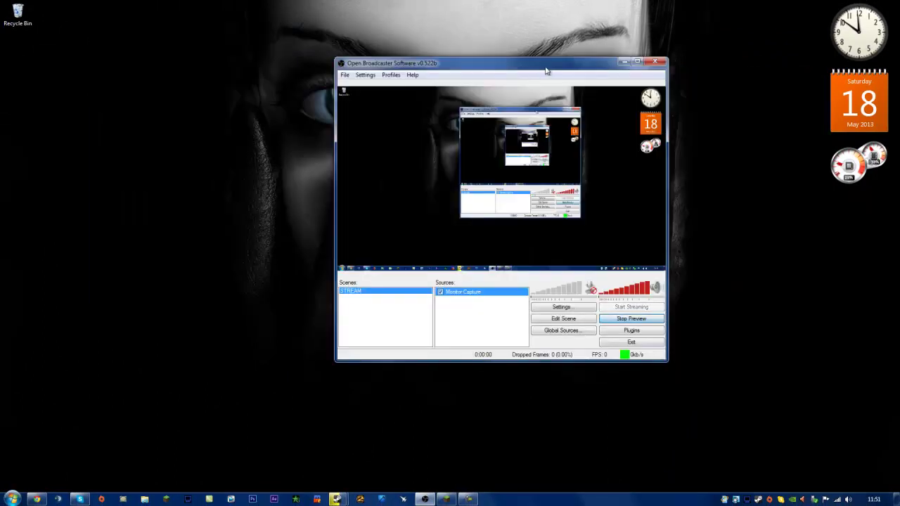
pyautogui.moveTo(316, 107); pyautogui.dragTo(281, 167)
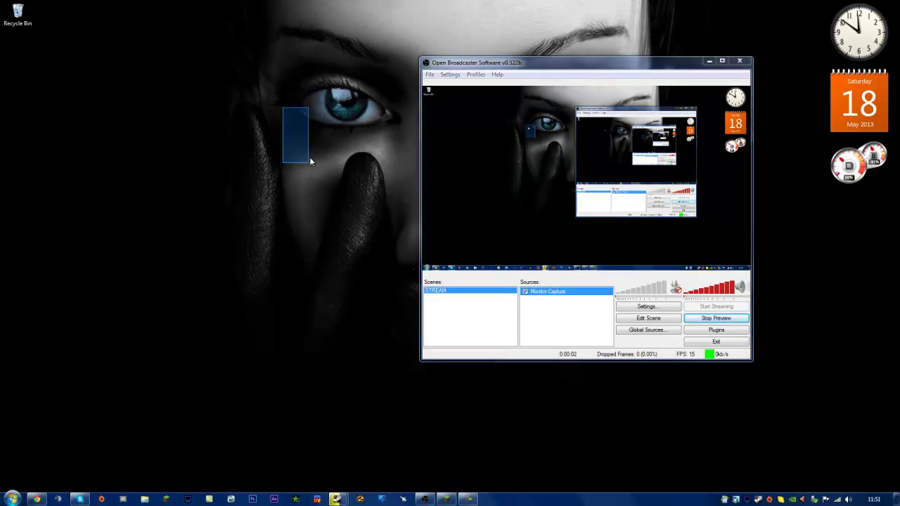
pyautogui.moveTo(311, 211); pyautogui.dragTo(333, 221)
pyautogui.moveTo(159, 90); pyautogui.dragTo(224, 147)
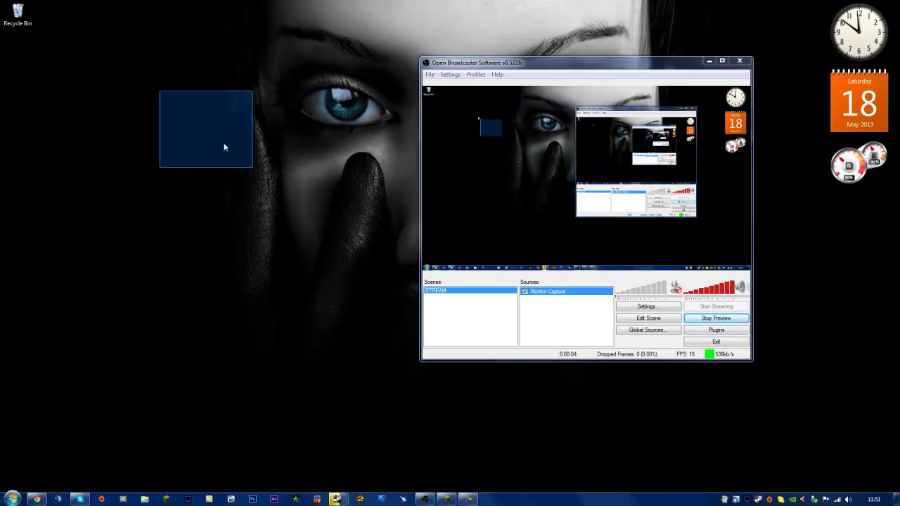
pyautogui.click(715, 317)
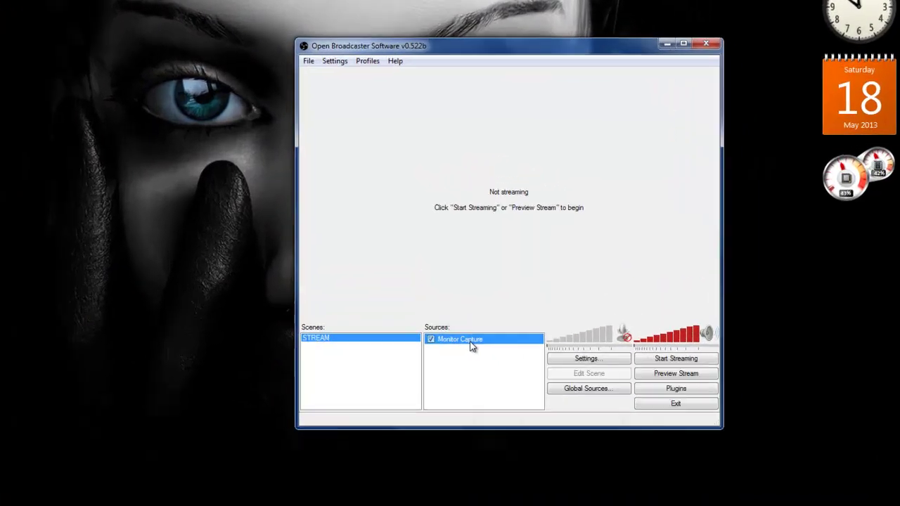
pyautogui.press('Delete')
pyautogui.press('Return')
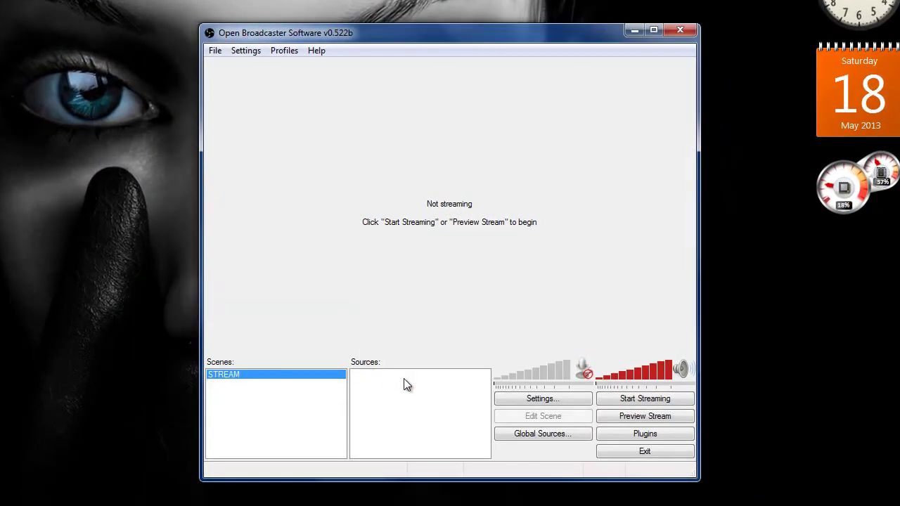
# Step: Add a Game Capture source named Any
pyautogui.rightClick(388, 392)
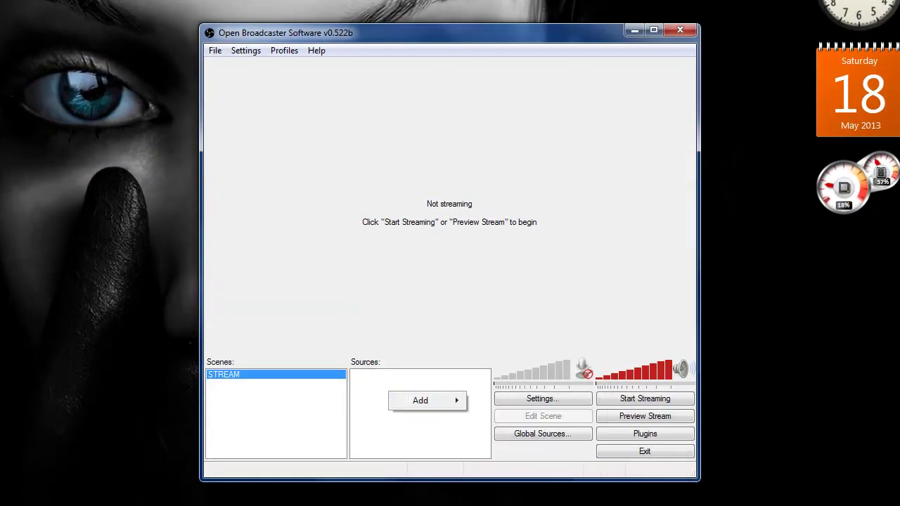
pyautogui.moveTo(424, 400)
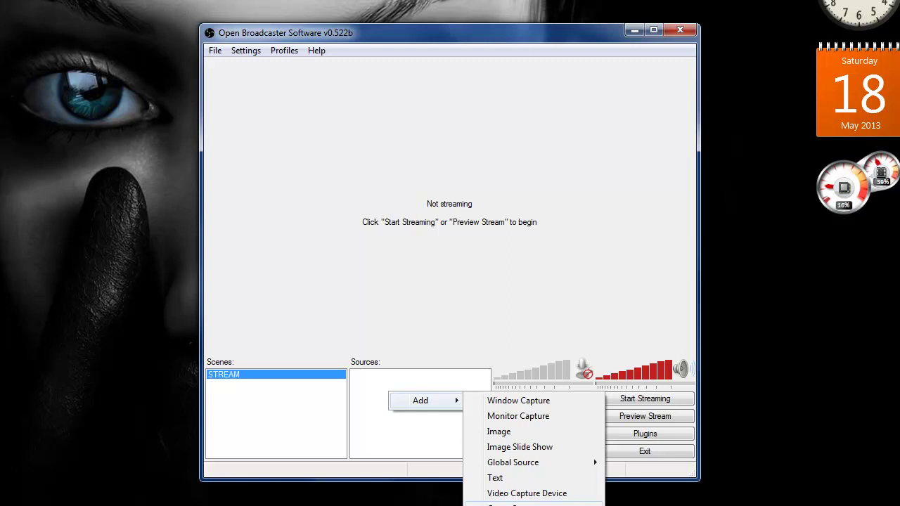
pyautogui.click(492, 504)
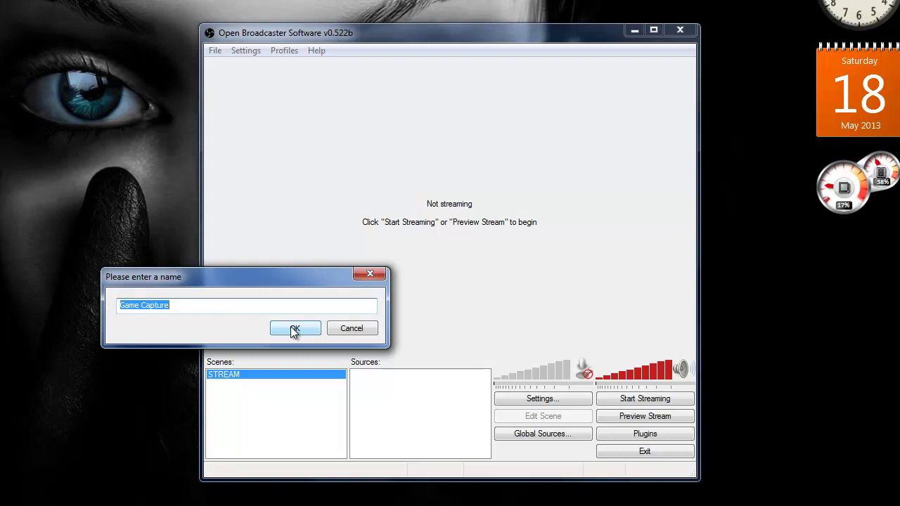
pyautogui.write('Any')
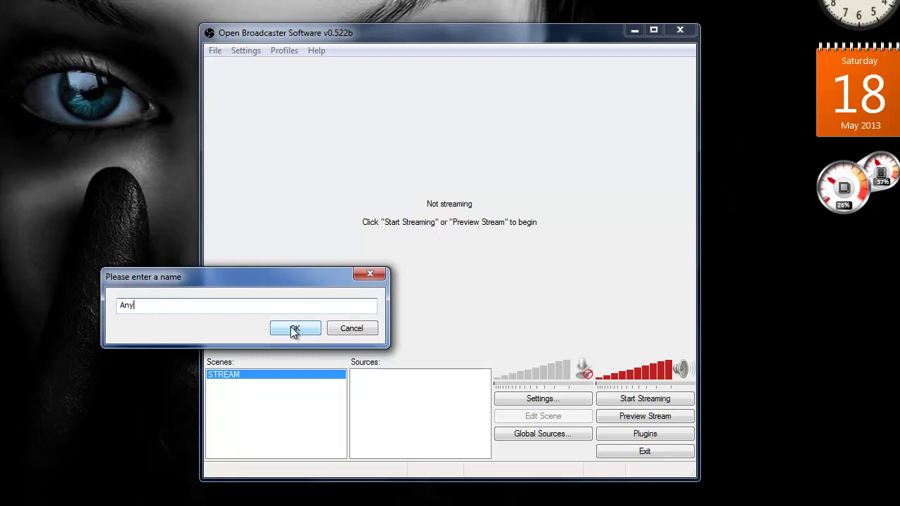
pyautogui.click(294, 330)
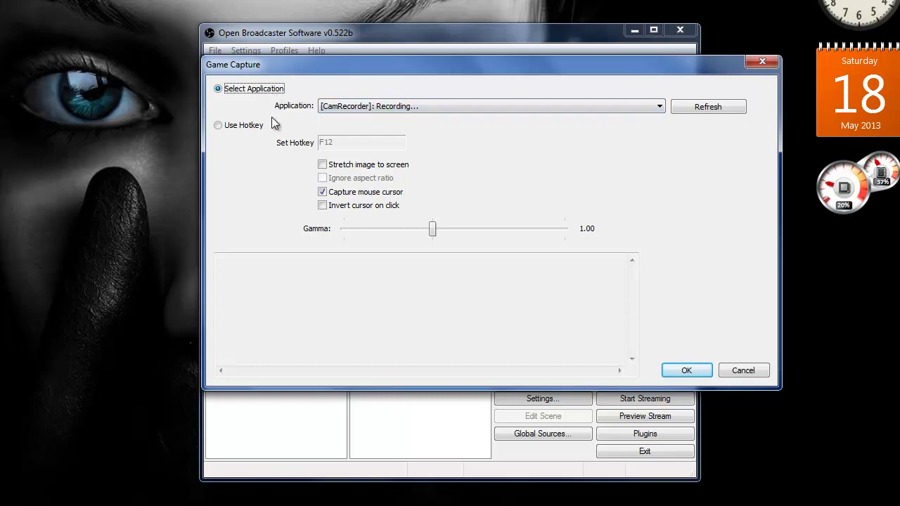
# Step: Set the Game Capture application to Minecraft, confirm, and switch back to Minecraft
pyautogui.click(373, 105)
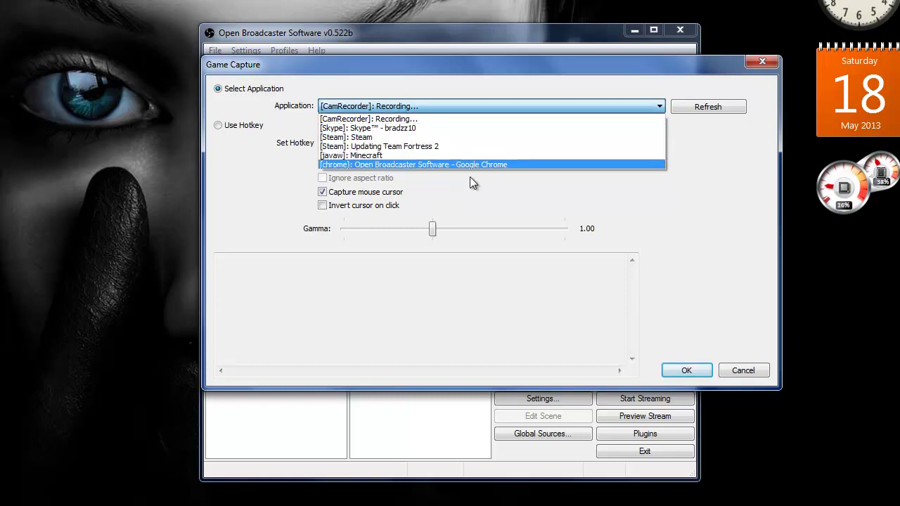
pyautogui.click(492, 222)
pyautogui.click(416, 106)
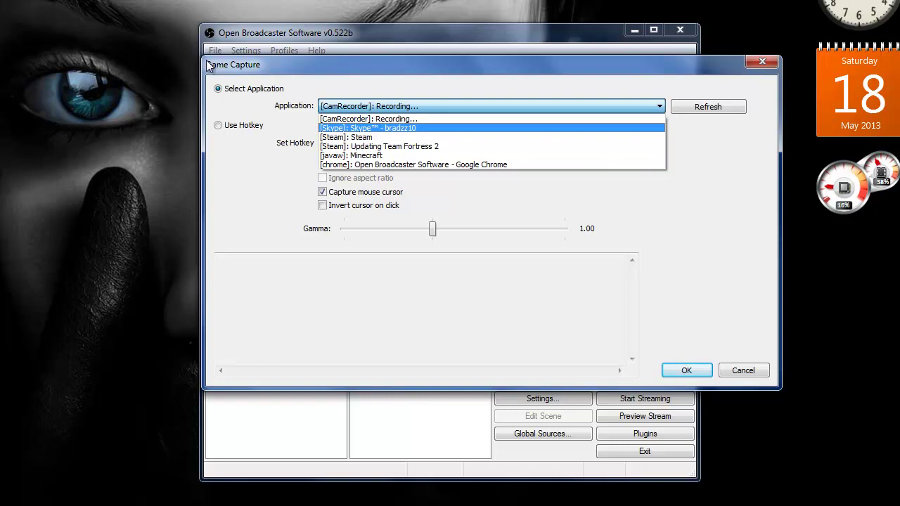
pyautogui.click(336, 104)
pyautogui.click(335, 104)
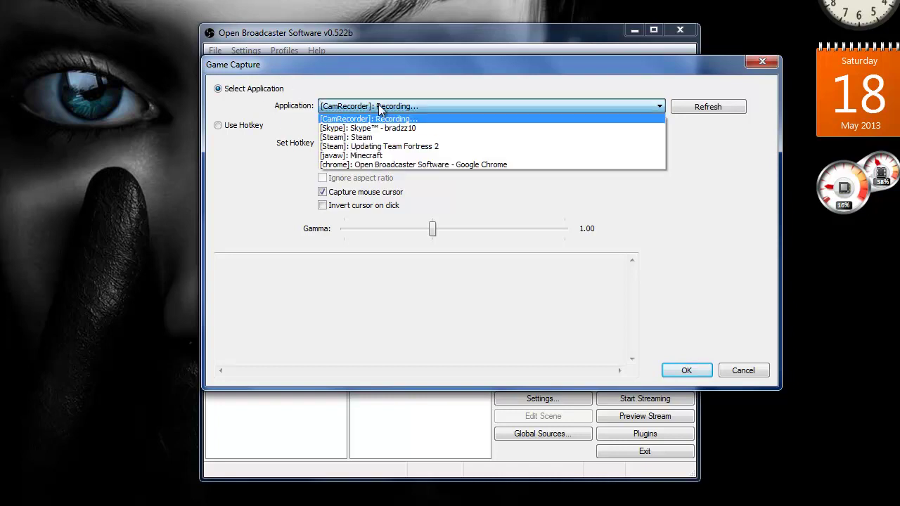
pyautogui.click(391, 155)
pyautogui.click(686, 369)
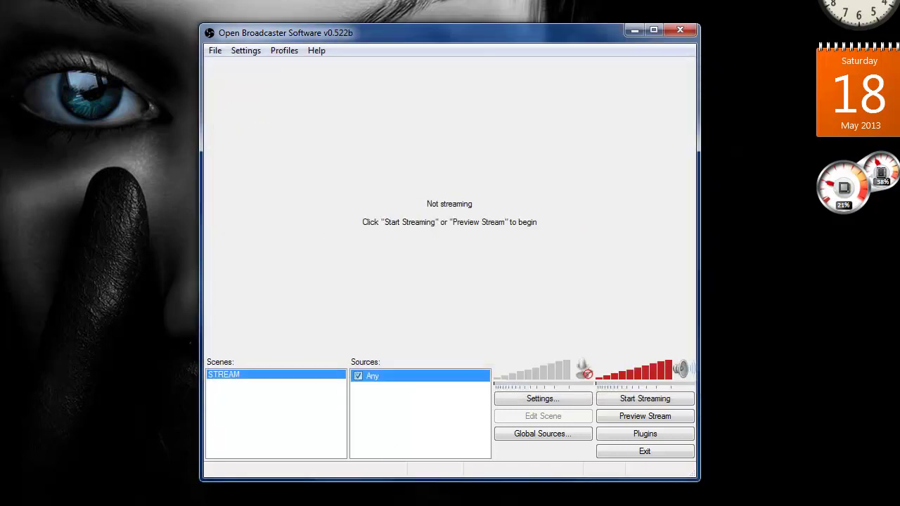
pyautogui.hotkey('alt', 'Tab')
pyautogui.moveTo(267, 135); pyautogui.dragTo(0, 11)
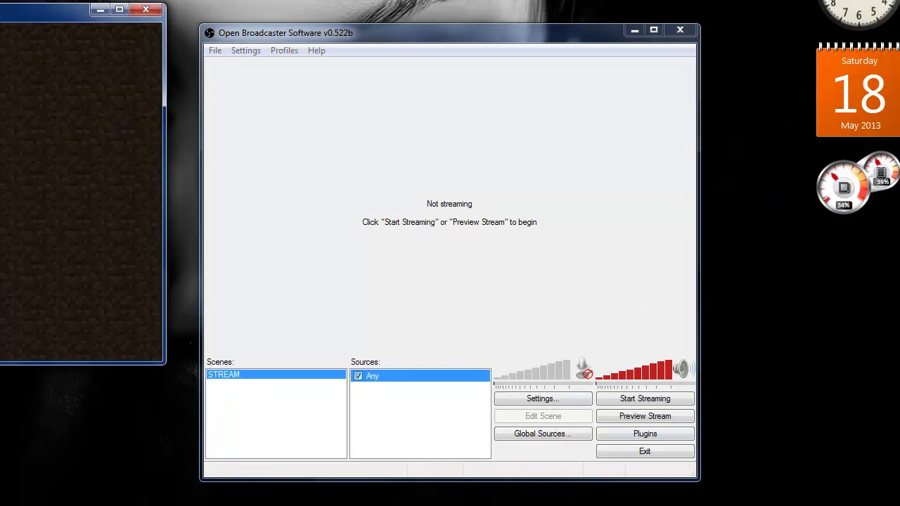
pyautogui.moveTo(3, 28); pyautogui.dragTo(29, 32)
pyautogui.click(255, 33)
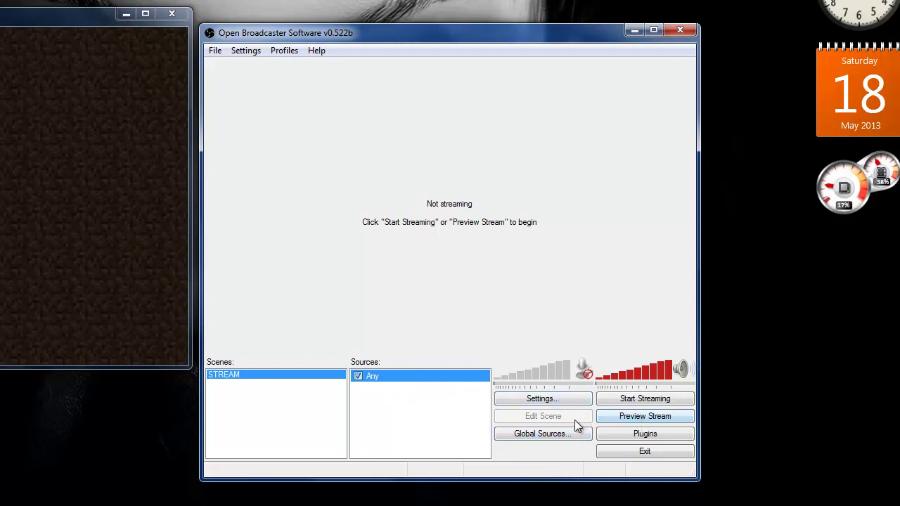
pyautogui.click(584, 371)
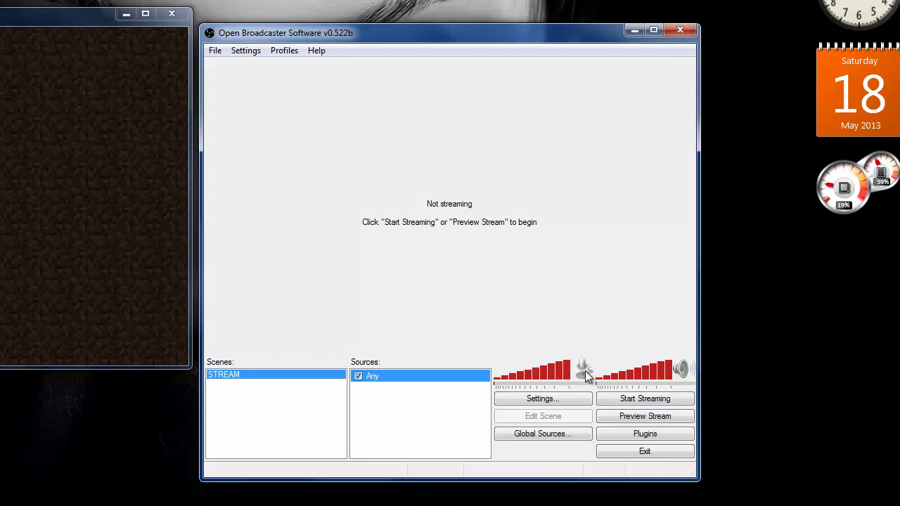
pyautogui.click(583, 371)
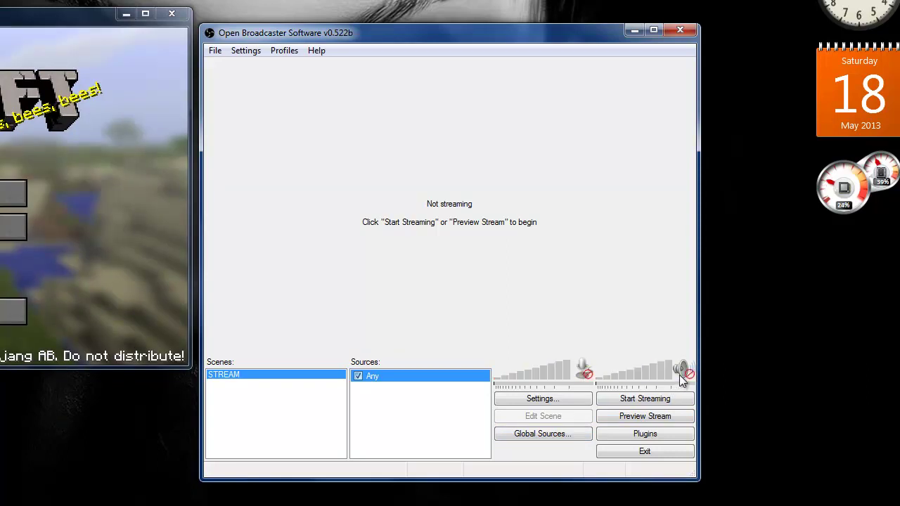
pyautogui.click(585, 371)
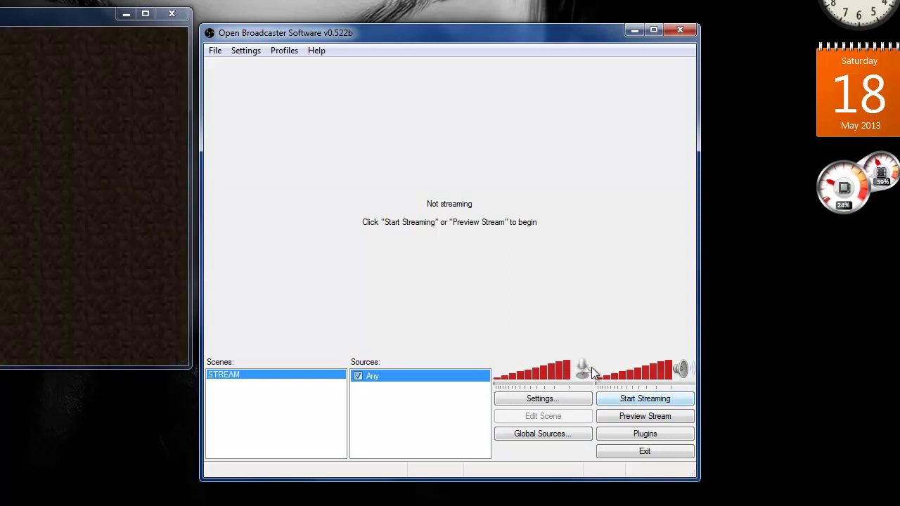
# Step: Mute the microphone and walk forward past the tree in Minecraft
pyautogui.click(588, 369)
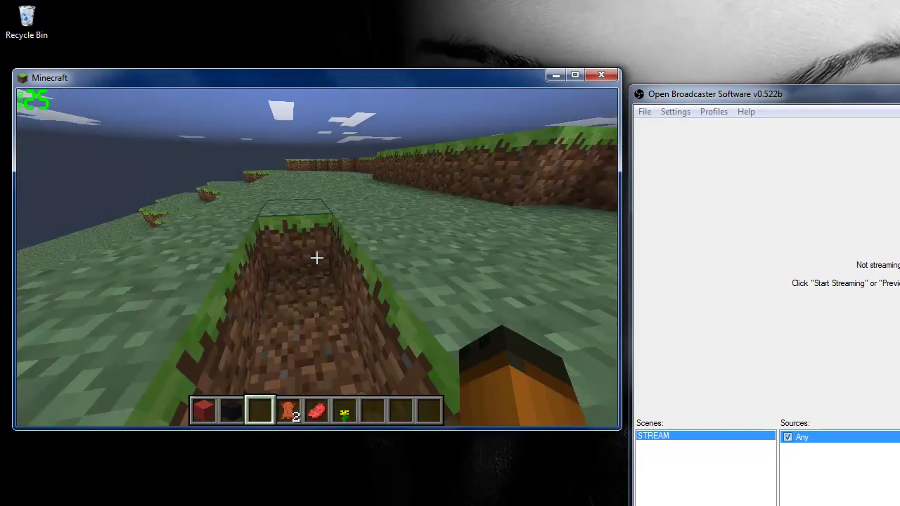
pyautogui.press('w')
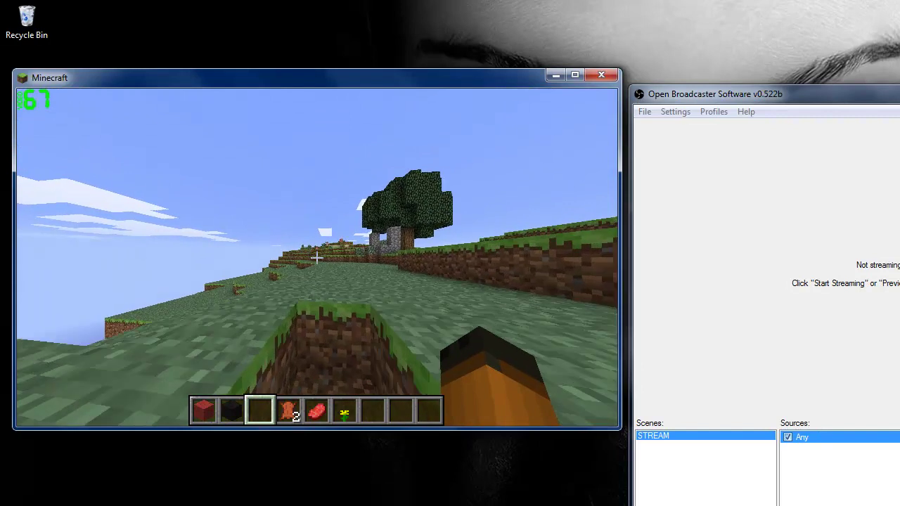
pyautogui.press('w')
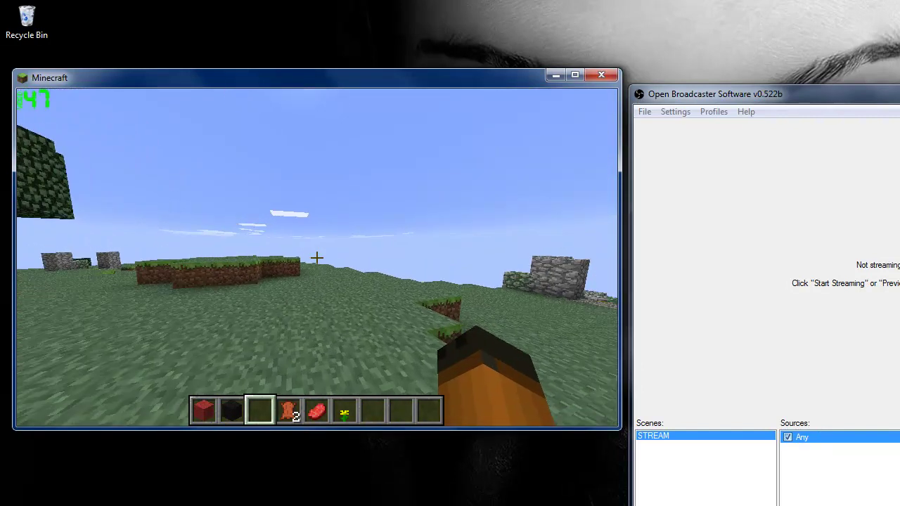
# Step: In Minecraft video settings, keep particles at All and set render distance to Normal
pyautogui.press('Escape')
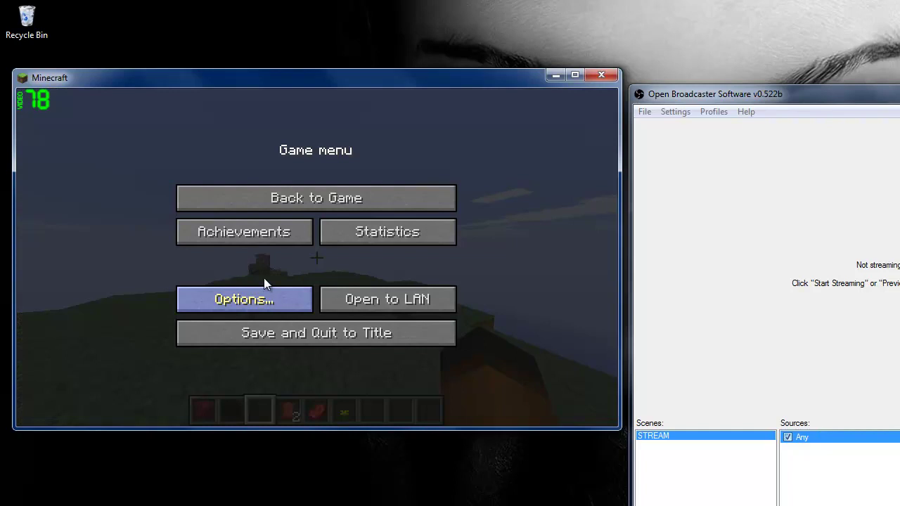
pyautogui.click(264, 295)
pyautogui.click(264, 282)
pyautogui.click(257, 316)
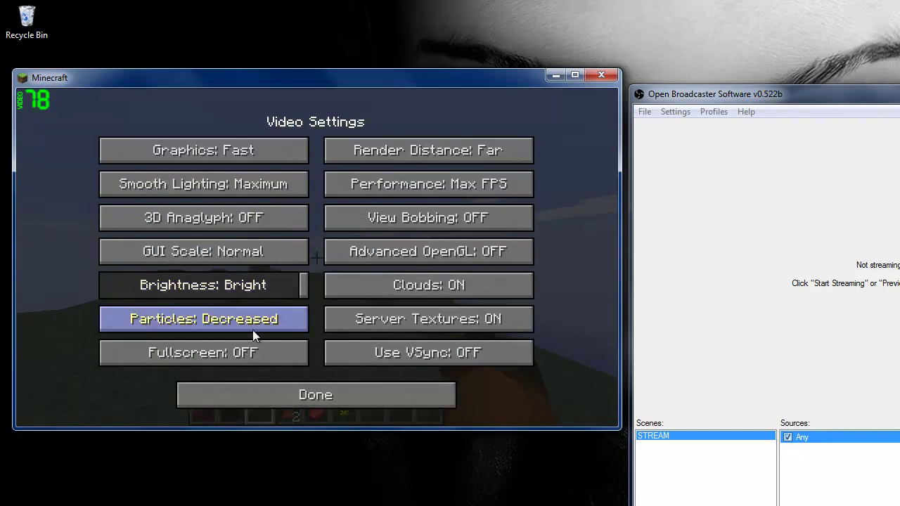
pyautogui.click(253, 327)
pyautogui.click(254, 323)
pyautogui.click(390, 156)
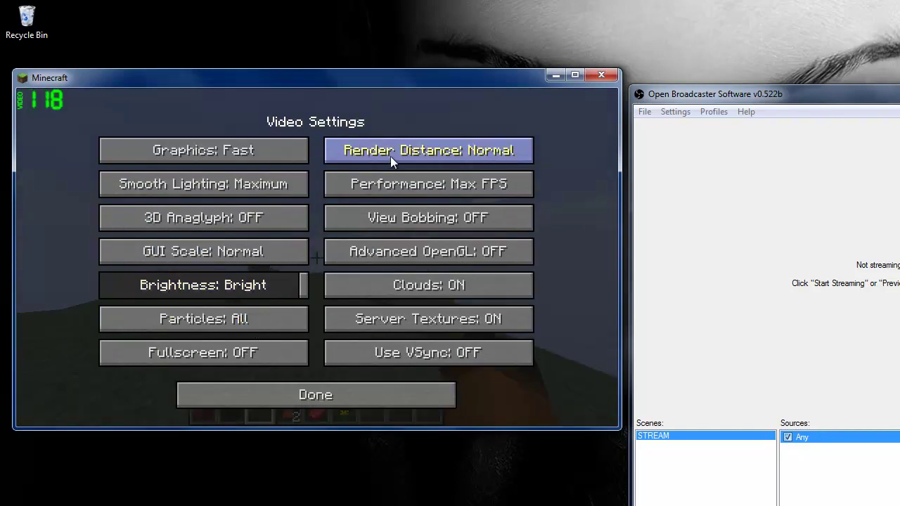
pyautogui.press('Escape')
pyautogui.press('Escape')
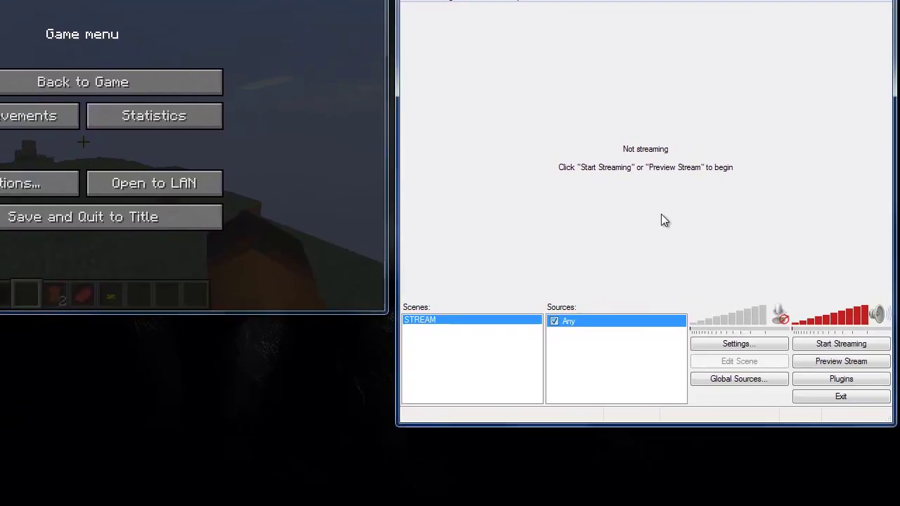
# Step: Review the OBS audio settings, close them with OK, and dismiss the Any source menu
pyautogui.click(758, 346)
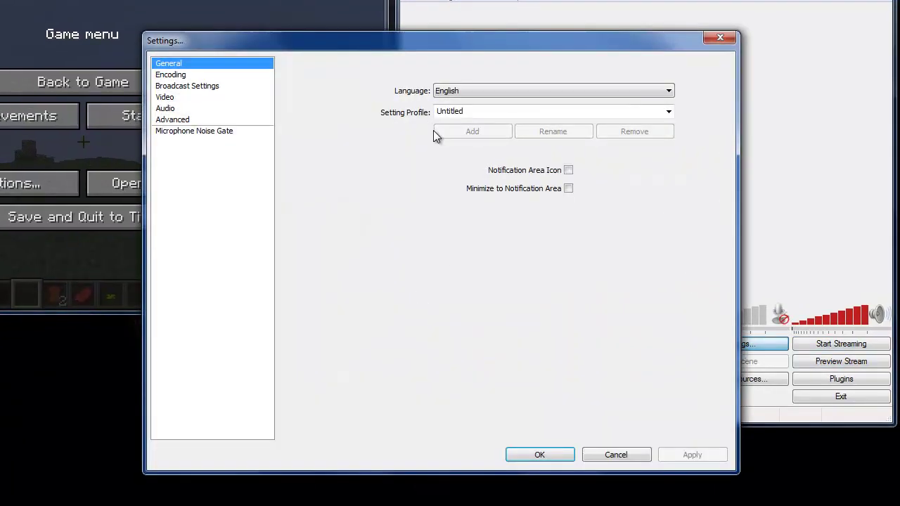
pyautogui.click(200, 107)
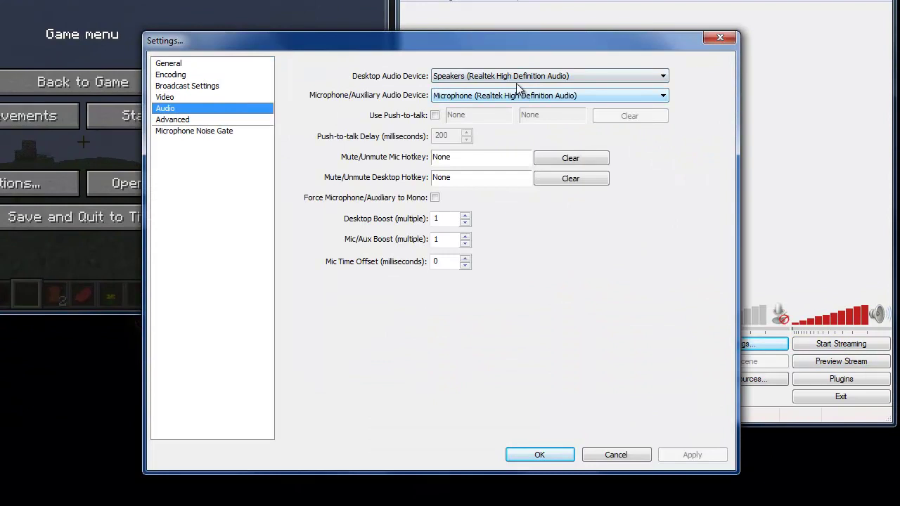
pyautogui.click(556, 450)
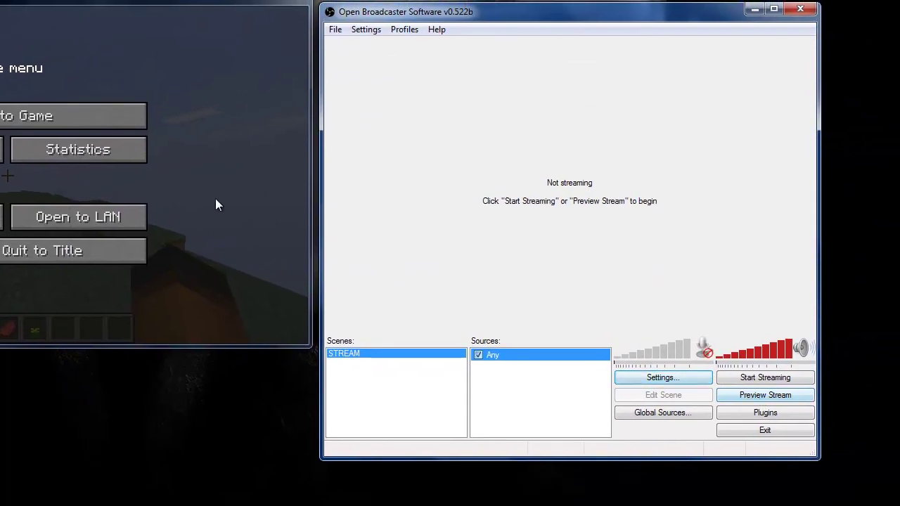
pyautogui.rightClick(530, 356)
pyautogui.press('Escape')
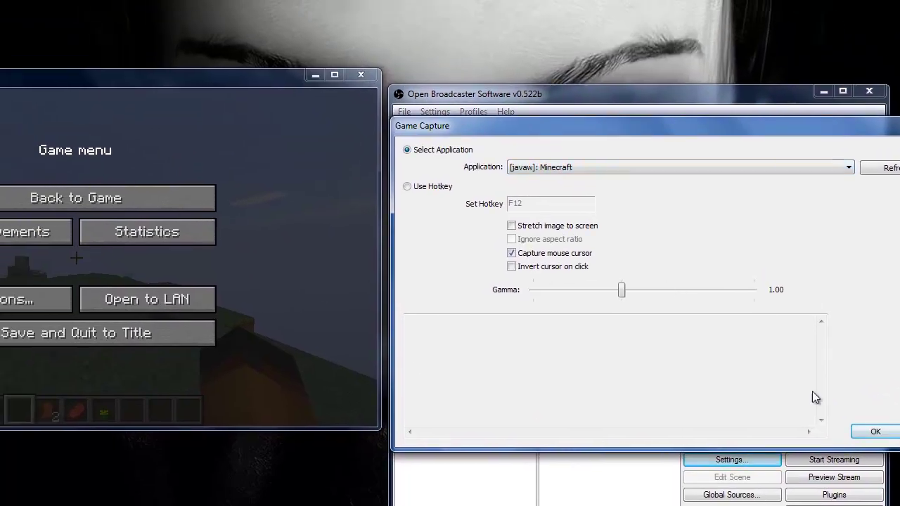
# Step: Confirm the Game Capture settings, start Preview Stream, and bring Minecraft forward
pyautogui.click(874, 431)
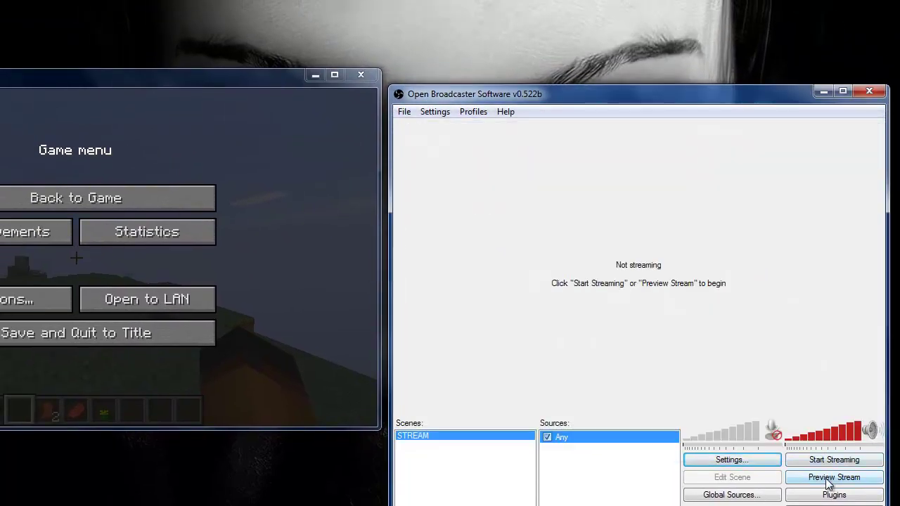
pyautogui.click(831, 479)
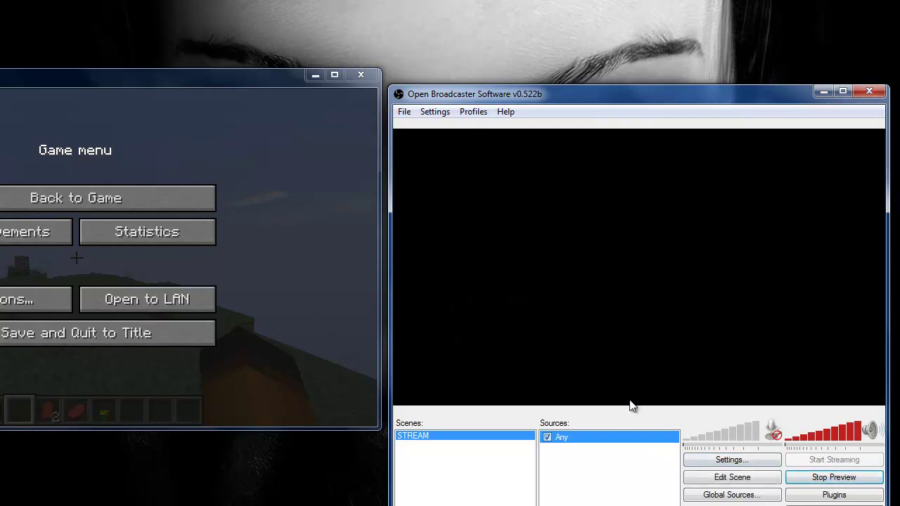
pyautogui.click(267, 257)
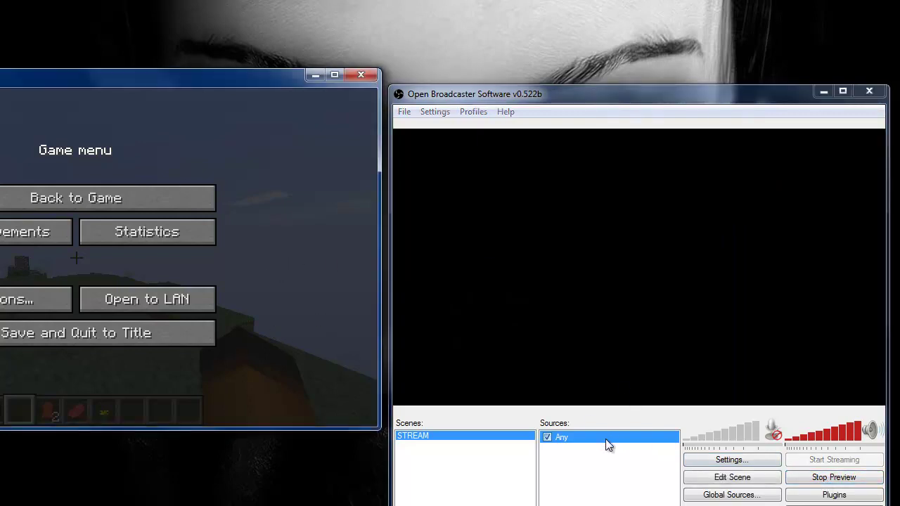
# Step: Select the Any source, then resume and re-pause Minecraft to show its menu
pyautogui.rightClick(554, 462)
pyautogui.moveTo(601, 477)
pyautogui.click(661, 469)
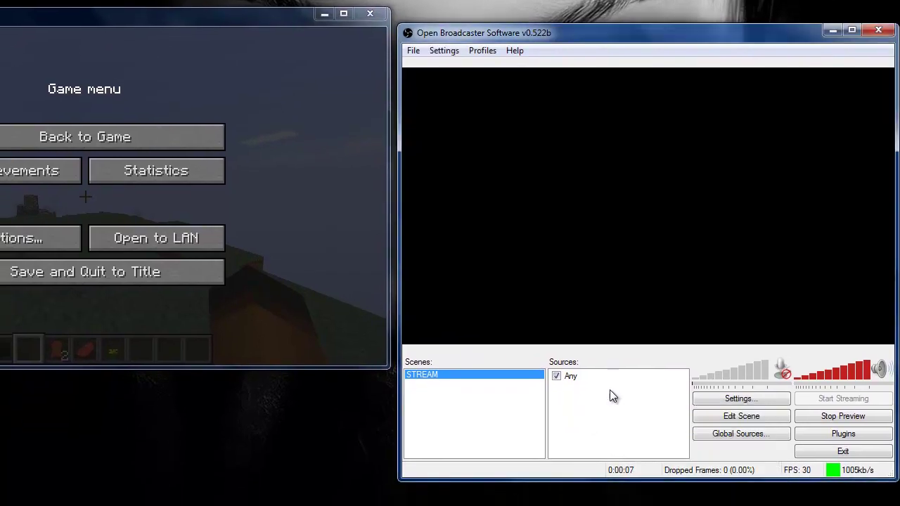
pyautogui.click(599, 382)
pyautogui.click(182, 137)
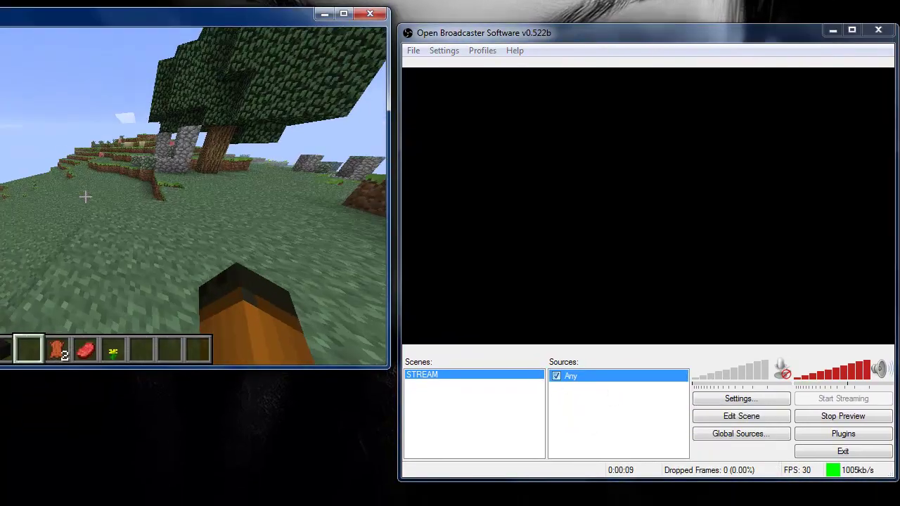
pyautogui.press('Escape')
pyautogui.click(588, 415)
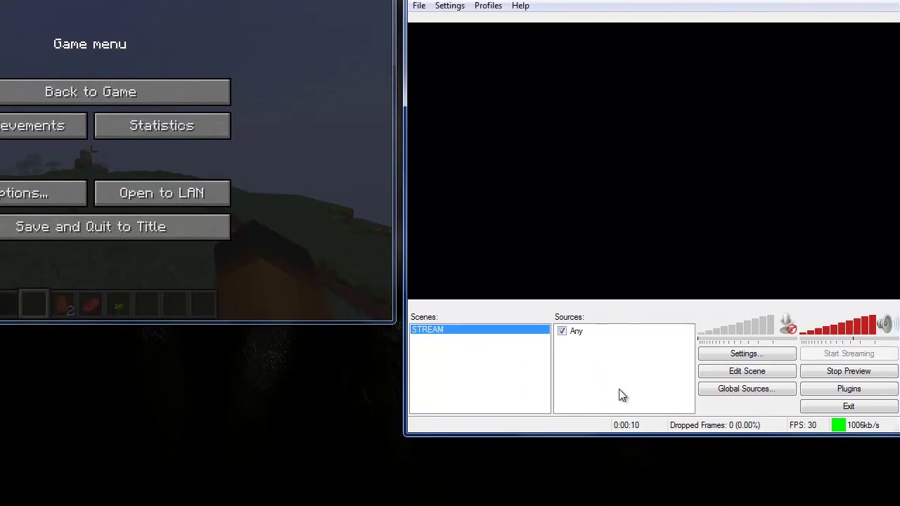
# Step: Add a Window Capture source with its default name, capturing the Minecraft window
pyautogui.rightClick(614, 376)
pyautogui.moveTo(675, 364)
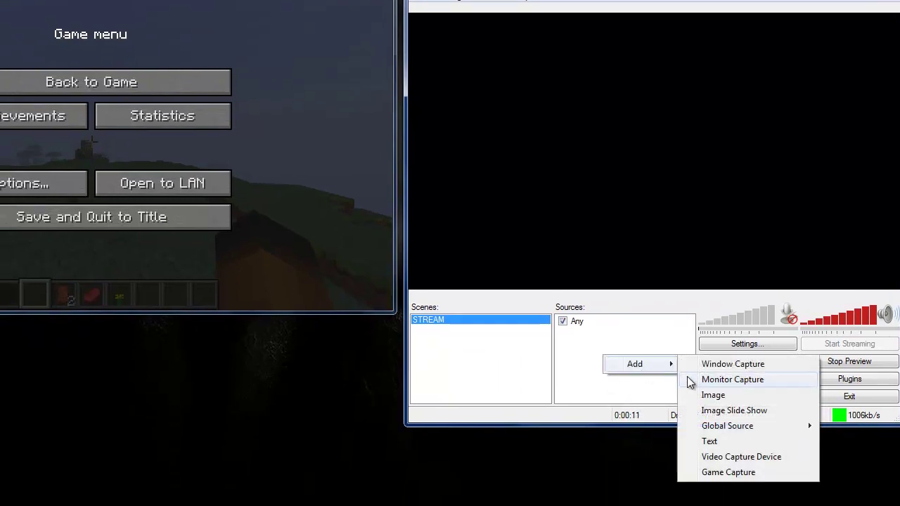
pyautogui.click(728, 367)
pyautogui.click(499, 273)
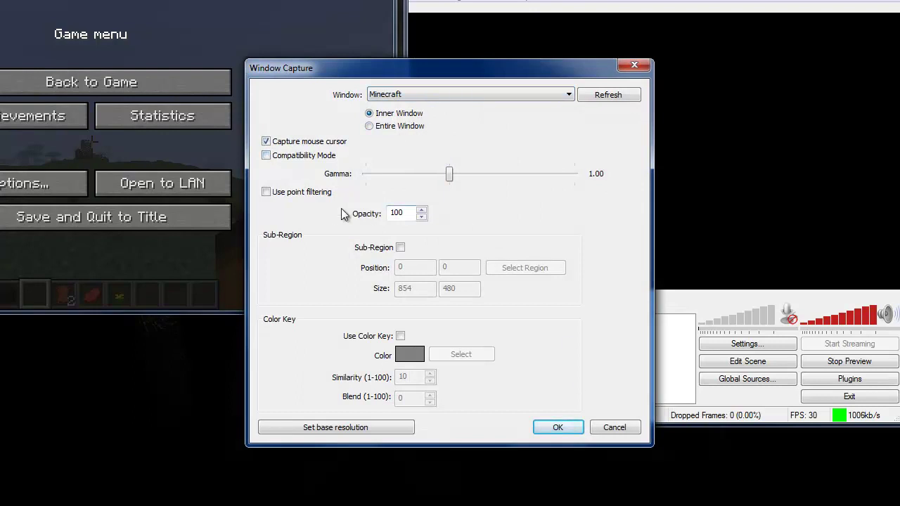
pyautogui.click(408, 94)
pyautogui.click(397, 105)
pyautogui.click(549, 428)
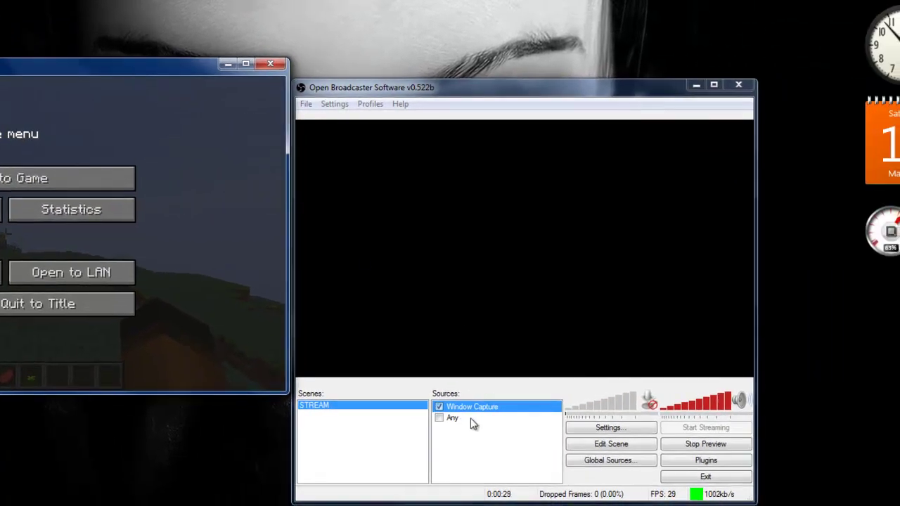
# Step: In Edit Scene, stretch the source to fill the preview, enable Any, disable Window Capture
pyautogui.click(594, 445)
pyautogui.moveTo(496, 234); pyautogui.dragTo(747, 366)
pyautogui.click(444, 419)
pyautogui.click(438, 418)
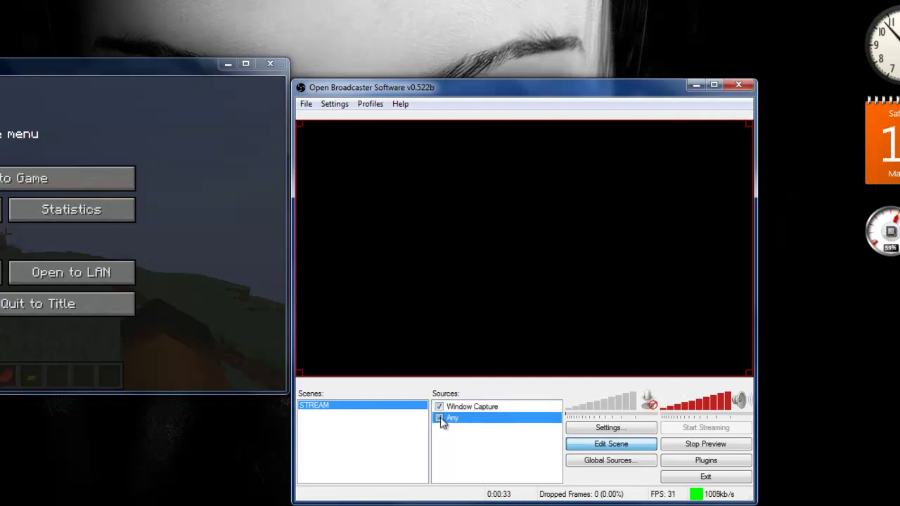
pyautogui.click(464, 408)
pyautogui.click(440, 407)
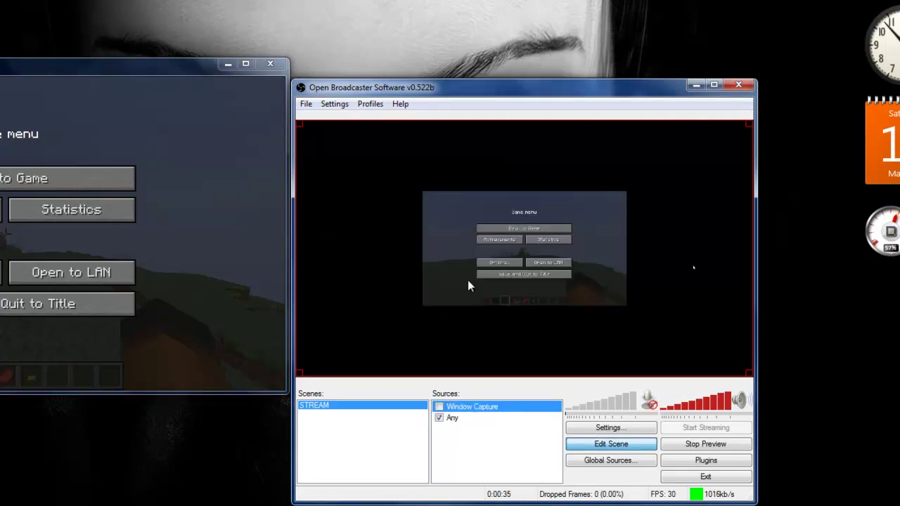
pyautogui.press('Down')
# Step: Enlarge the Minecraft window and reposition and scale the captured game in the preview
pyautogui.moveTo(288, 394); pyautogui.dragTo(307, 419)
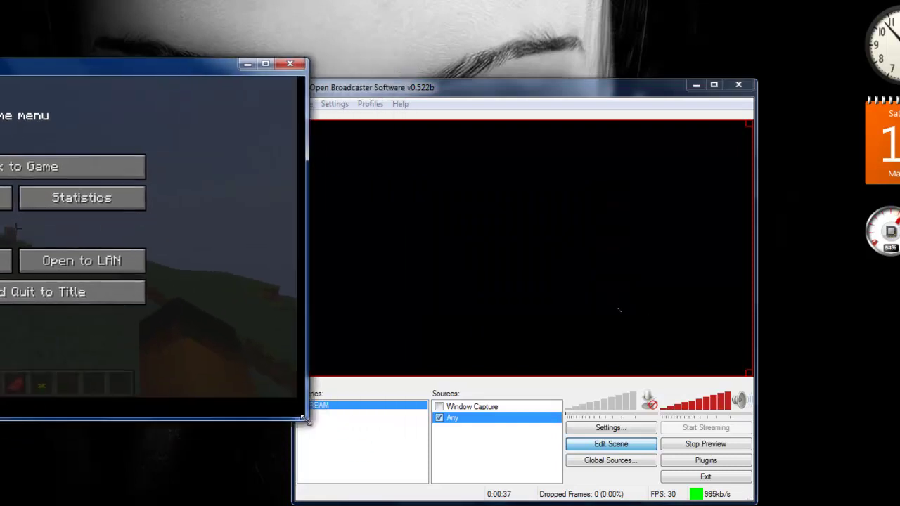
pyautogui.click(474, 427)
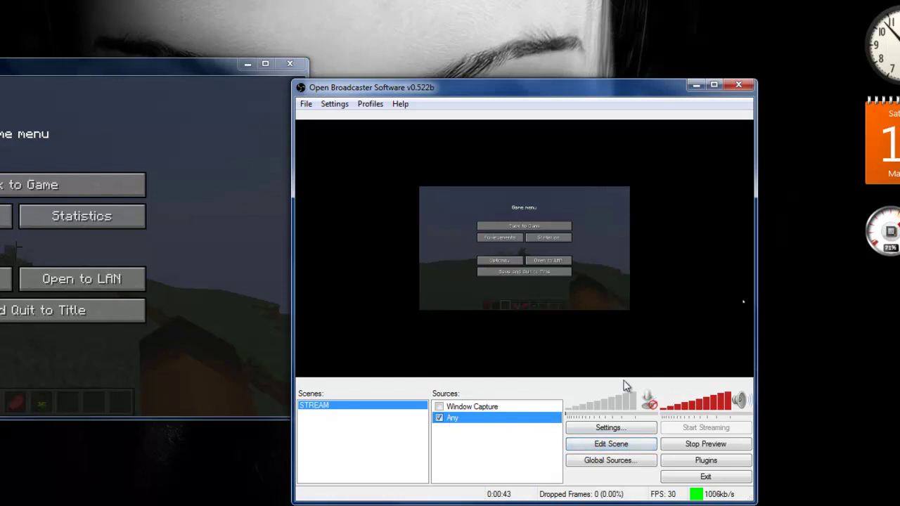
pyautogui.moveTo(583, 299)
pyautogui.mouseDown()
pyautogui.moveTo(621, 335)
pyautogui.moveTo(589, 305)
pyautogui.moveTo(598, 306)
pyautogui.mouseUp()
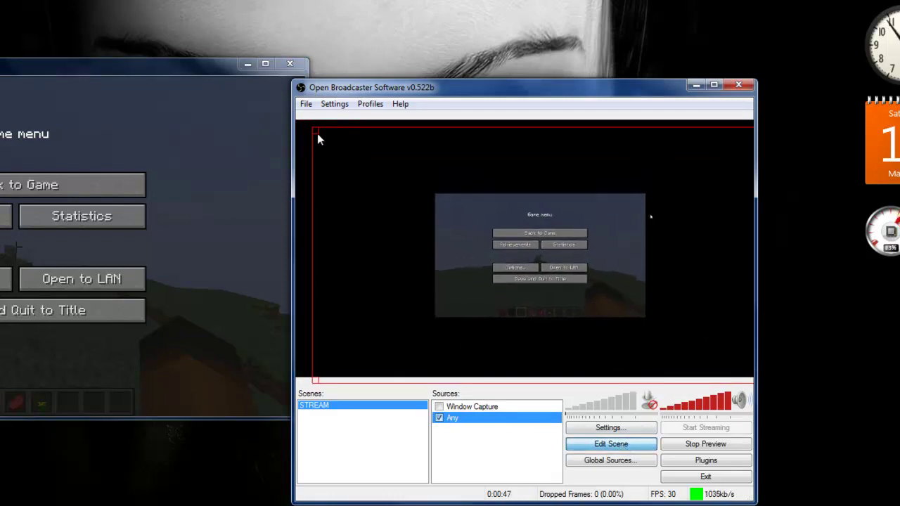
pyautogui.moveTo(315, 130); pyautogui.dragTo(305, 134)
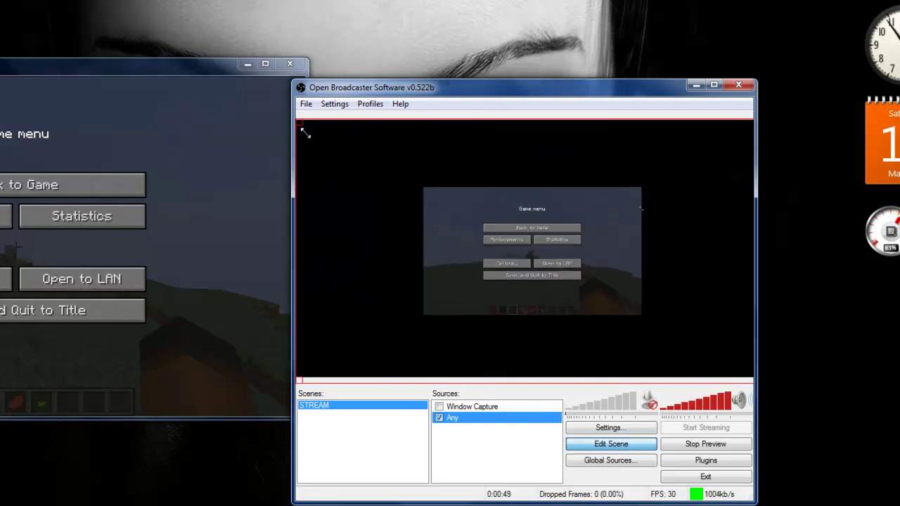
pyautogui.click(182, 260)
pyautogui.moveTo(328, 419); pyautogui.dragTo(669, 505)
pyautogui.click(706, 267)
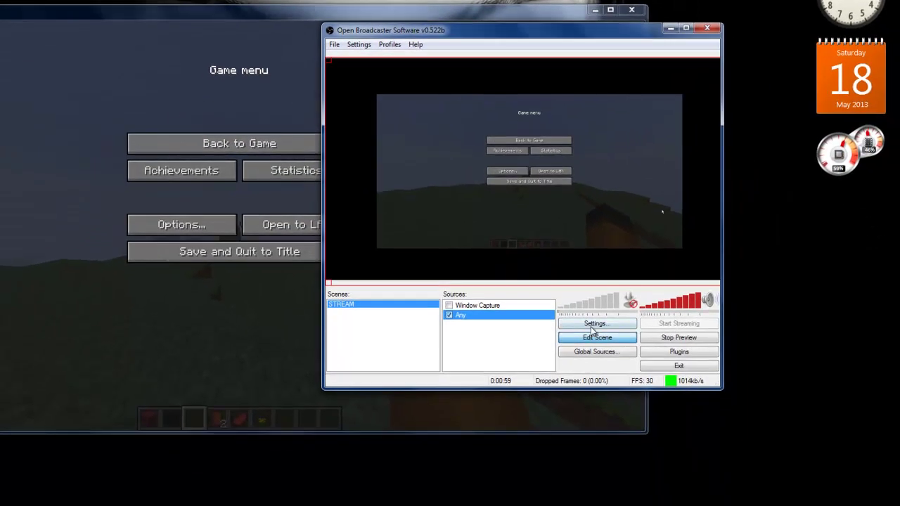
pyautogui.click(594, 325)
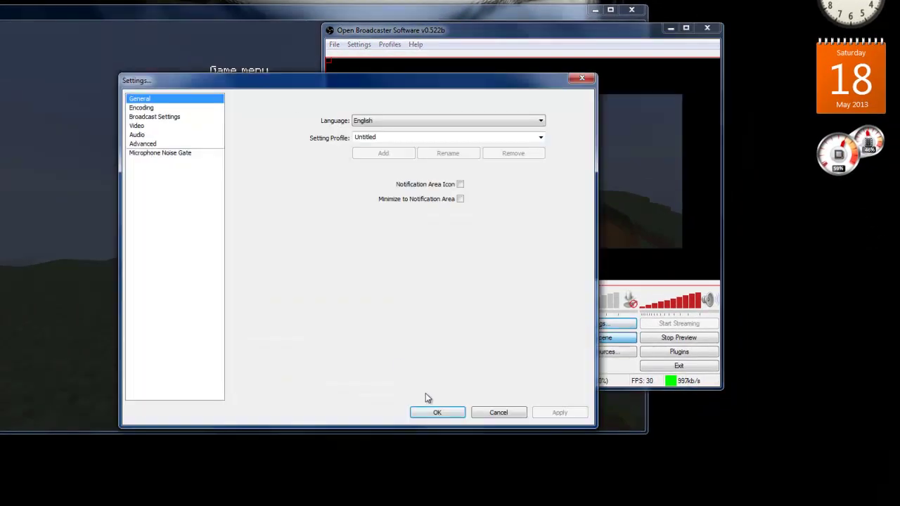
pyautogui.click(509, 413)
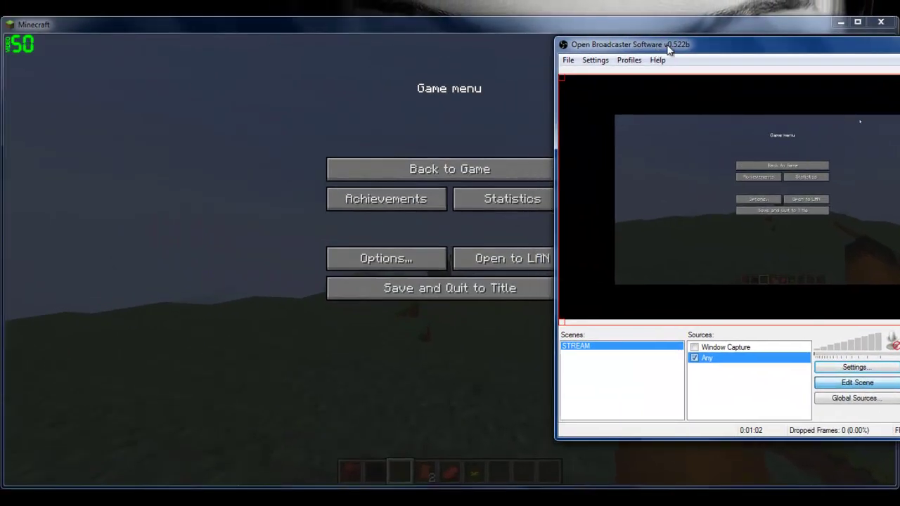
# Step: Move the OBS window lower and resume playing Minecraft
pyautogui.moveTo(828, 117); pyautogui.dragTo(830, 173)
pyautogui.click(540, 168)
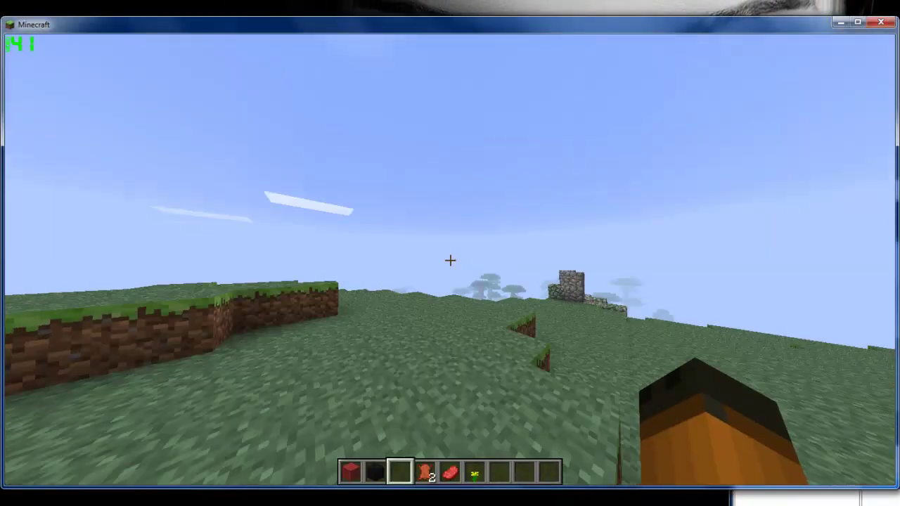
pyautogui.press('Escape')
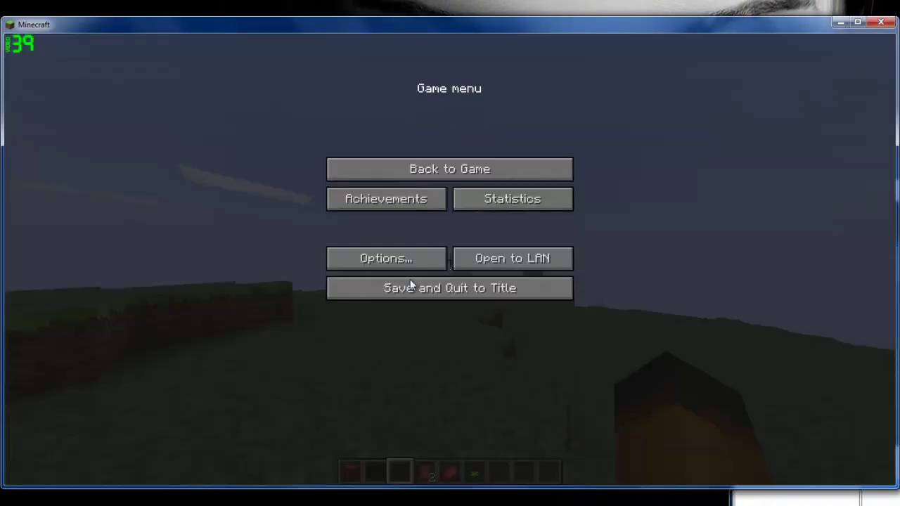
pyautogui.press('Escape')
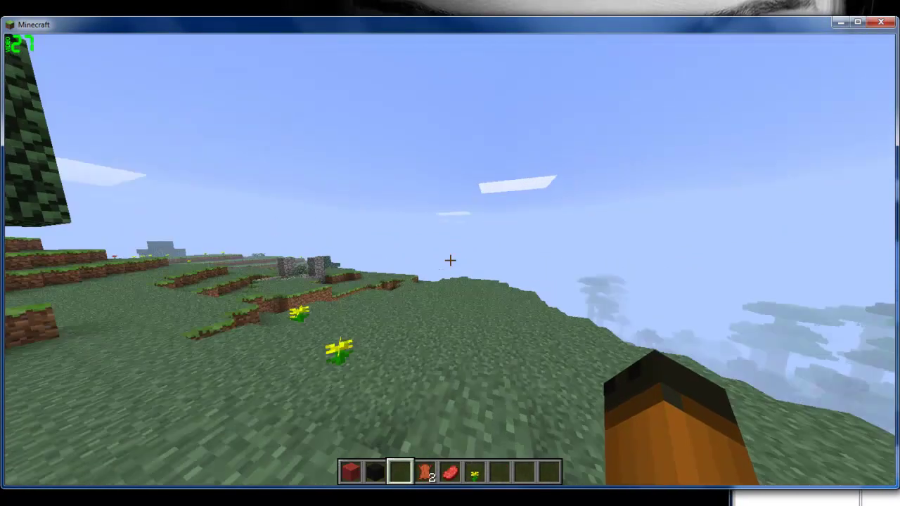
# Step: Dig out grass blocks in the field for the pattern
pyautogui.click(449, 260)
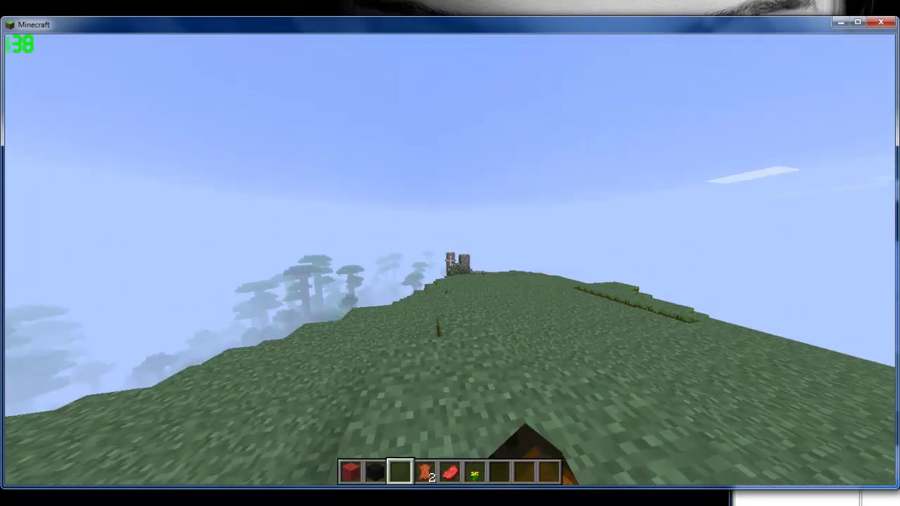
pyautogui.click(450, 260)
pyautogui.click(450, 260)
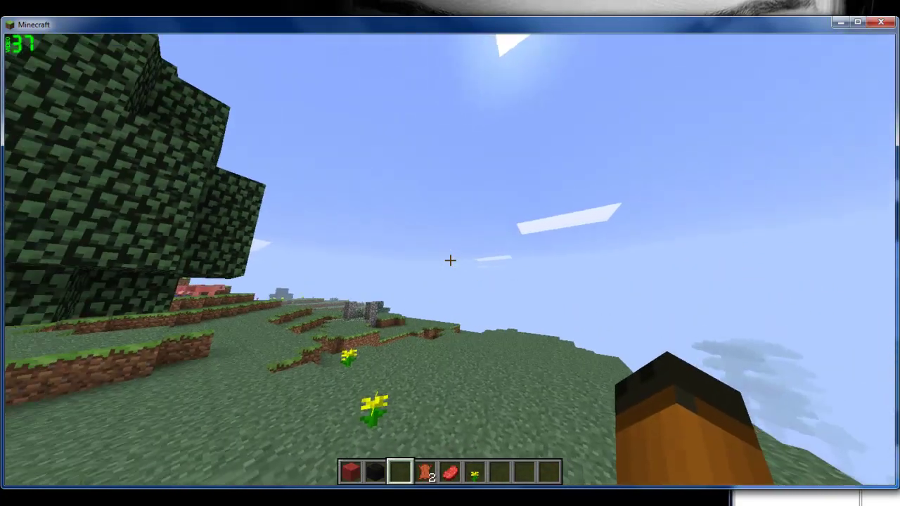
pyautogui.press('F5')
pyautogui.press('F5')
pyautogui.press('F5')
pyautogui.press('w')
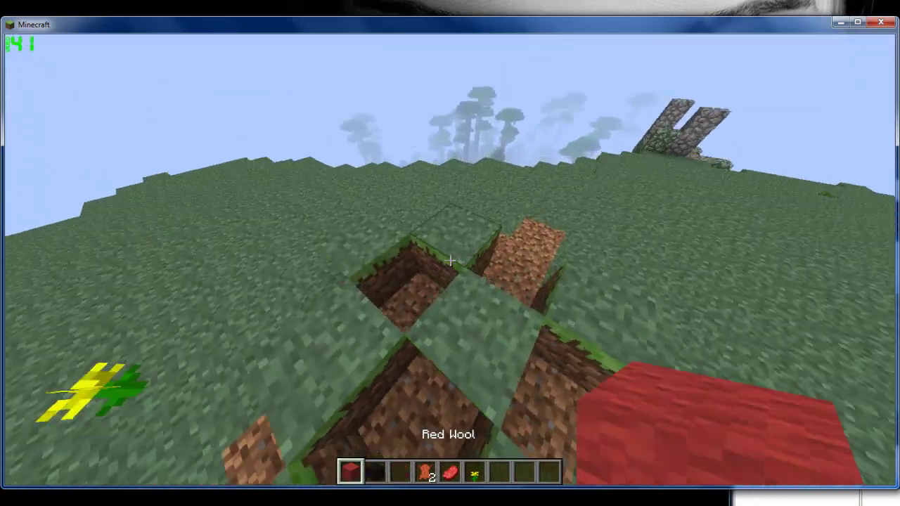
# Step: Fill the dug holes with red wool to form the checkerboard
pyautogui.rightClick(450, 260)
pyautogui.rightClick(450, 260)
pyautogui.rightClick(450, 260)
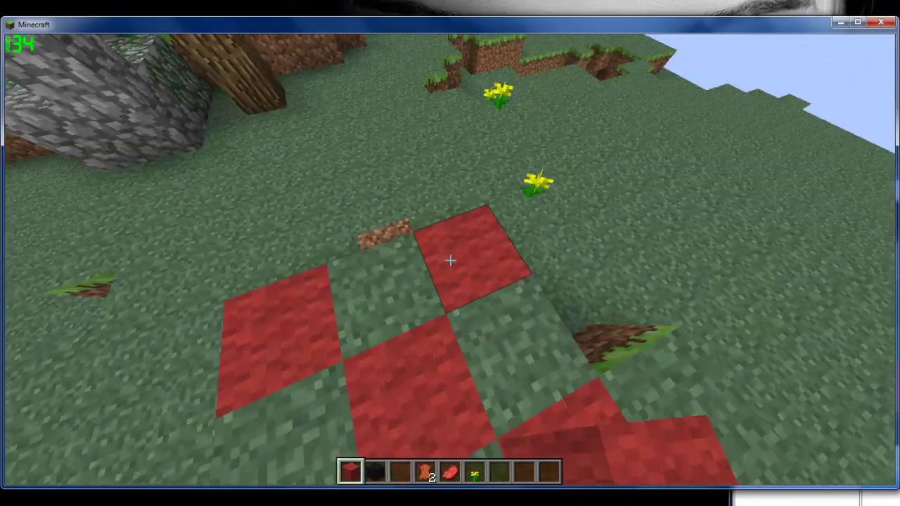
pyautogui.rightClick(450, 260)
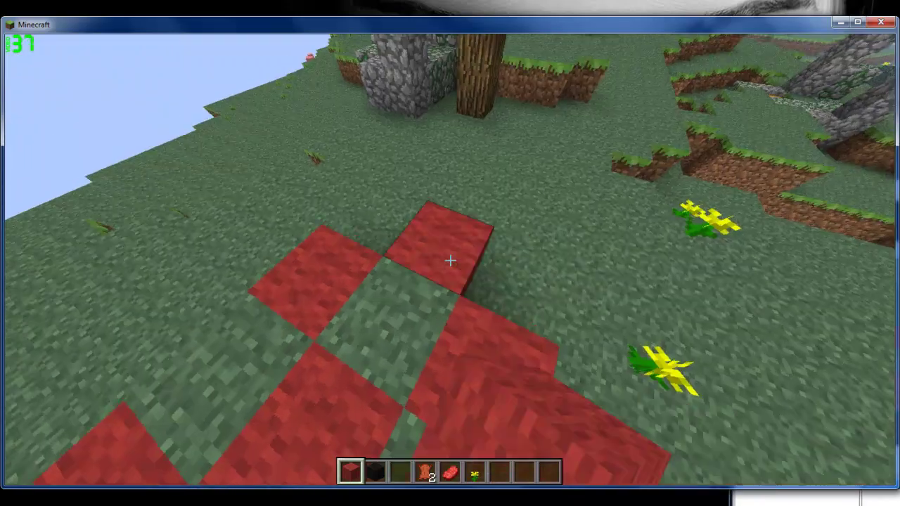
pyautogui.click(450, 260)
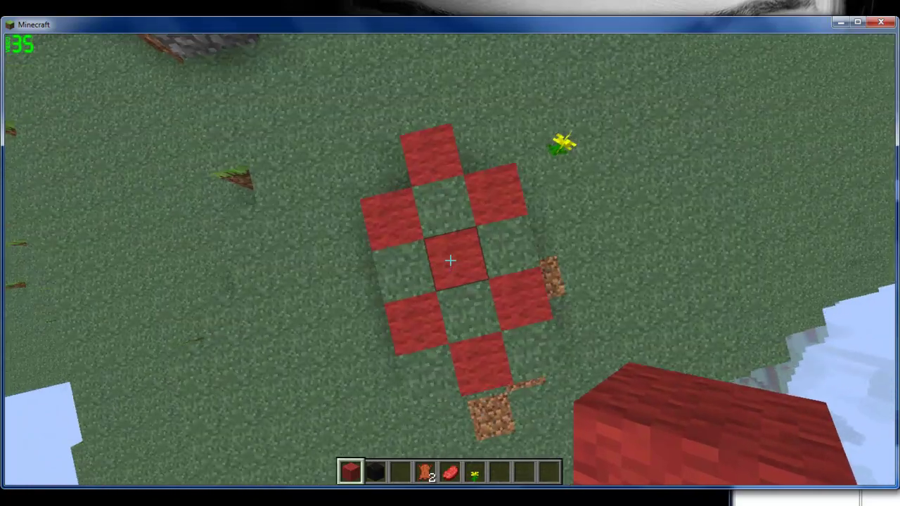
pyautogui.scroll(1, 450, 260)
pyautogui.scroll(-2, 450, 260)
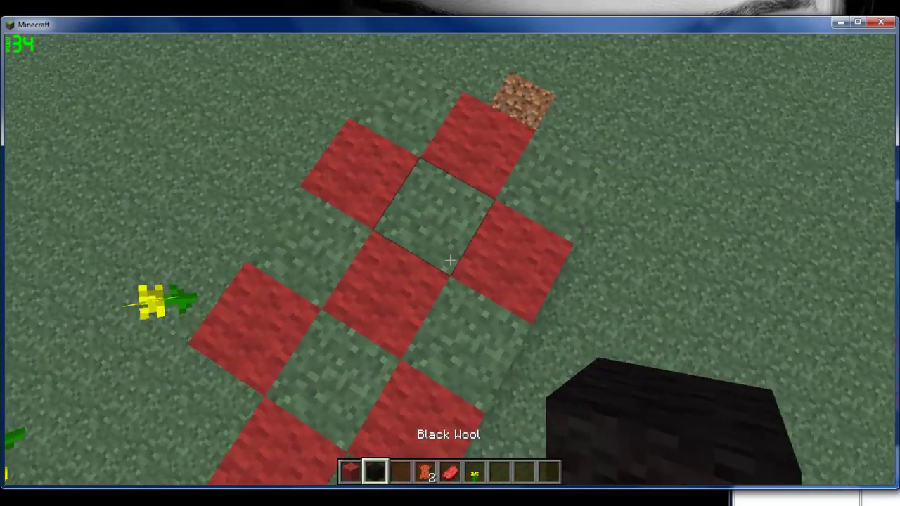
pyautogui.scroll(1, 450, 260)
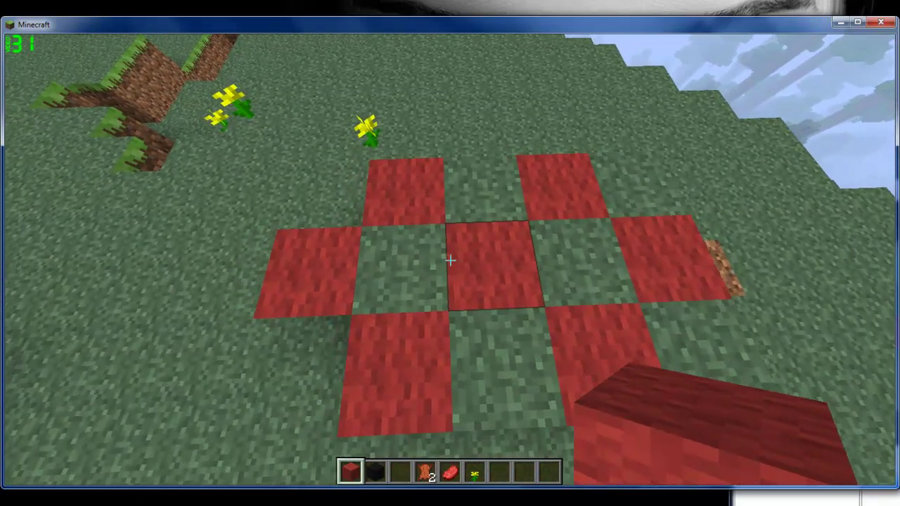